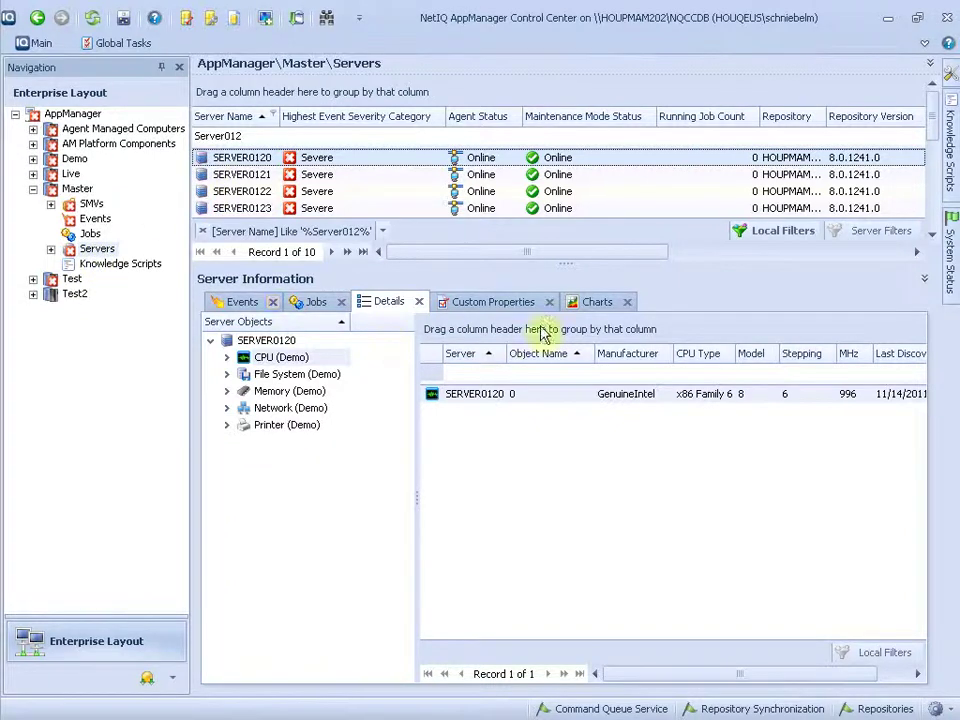
Show the Charts tab for SERVER0120, listing its 18 chartable job data streams.
left_click(595, 305)
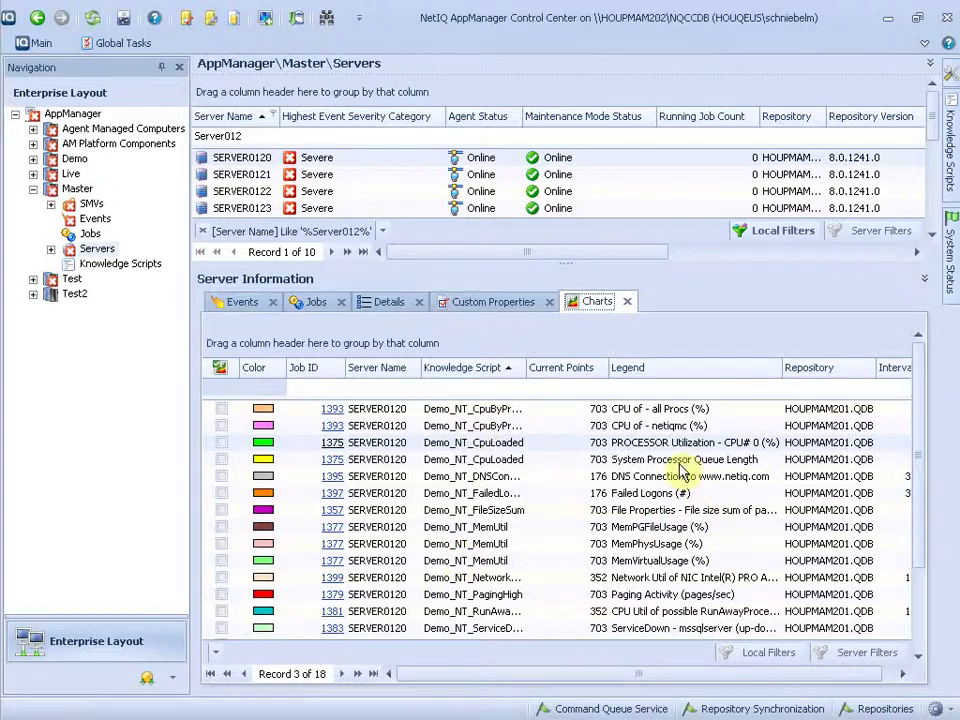
Filter the stream grid to Knowledge Script 'cpuload' and Legend 'ut', leaving PROCESSOR Utilization.
left_click(466, 388)
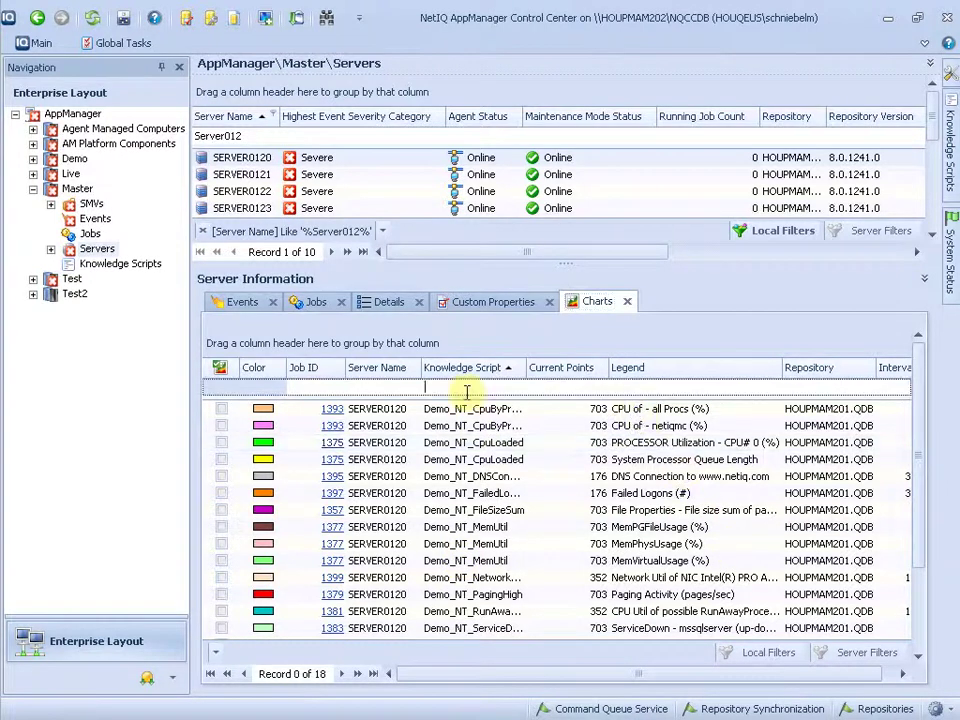
type("cpul")
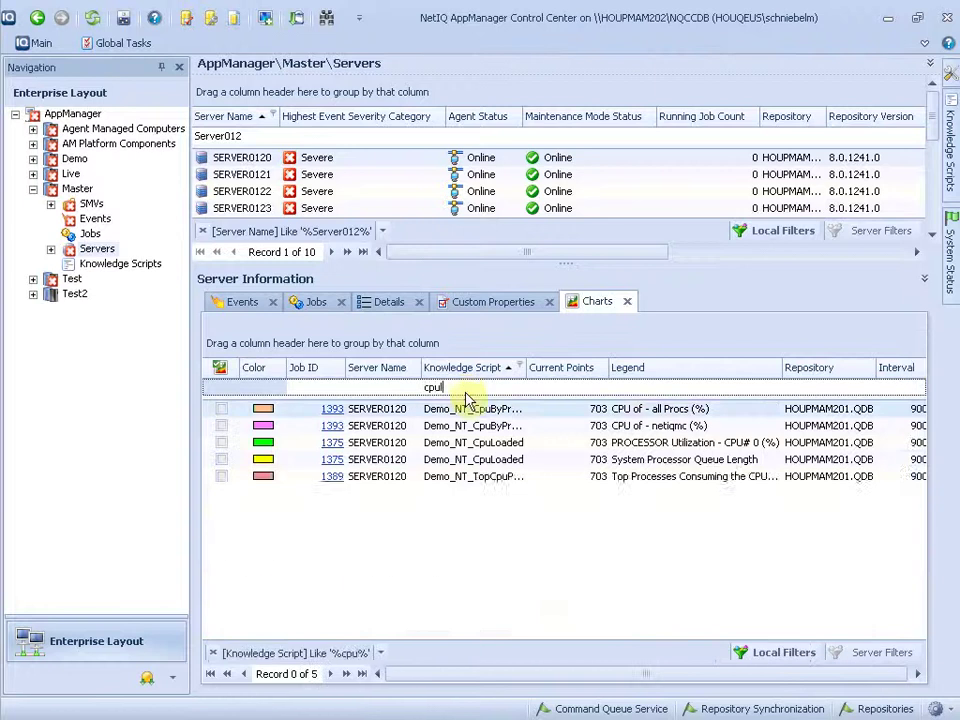
type("oad")
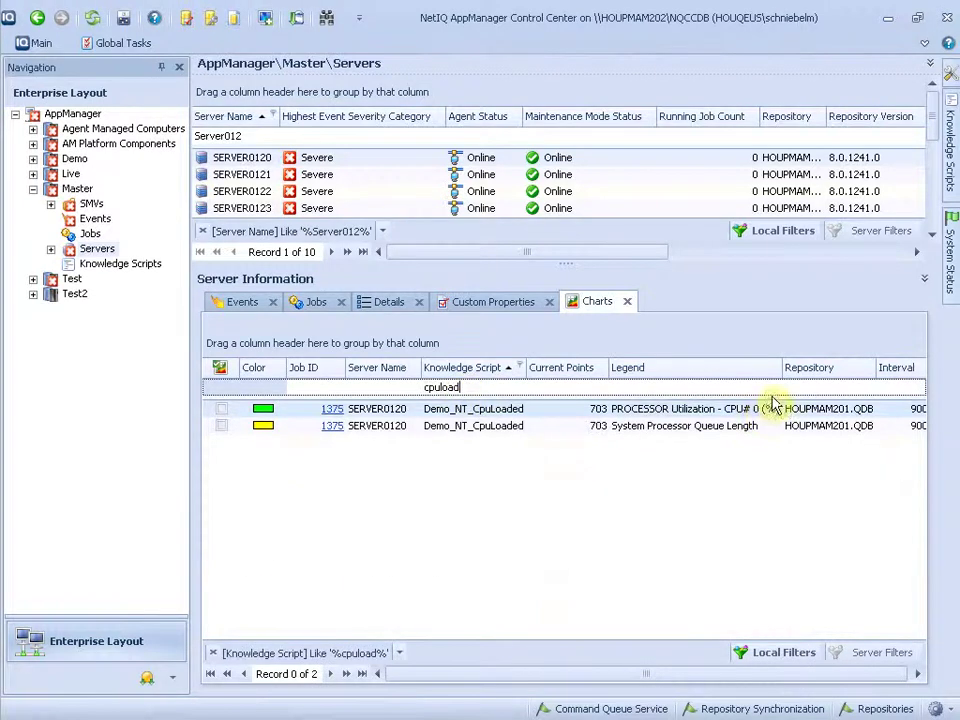
left_click(726, 388)
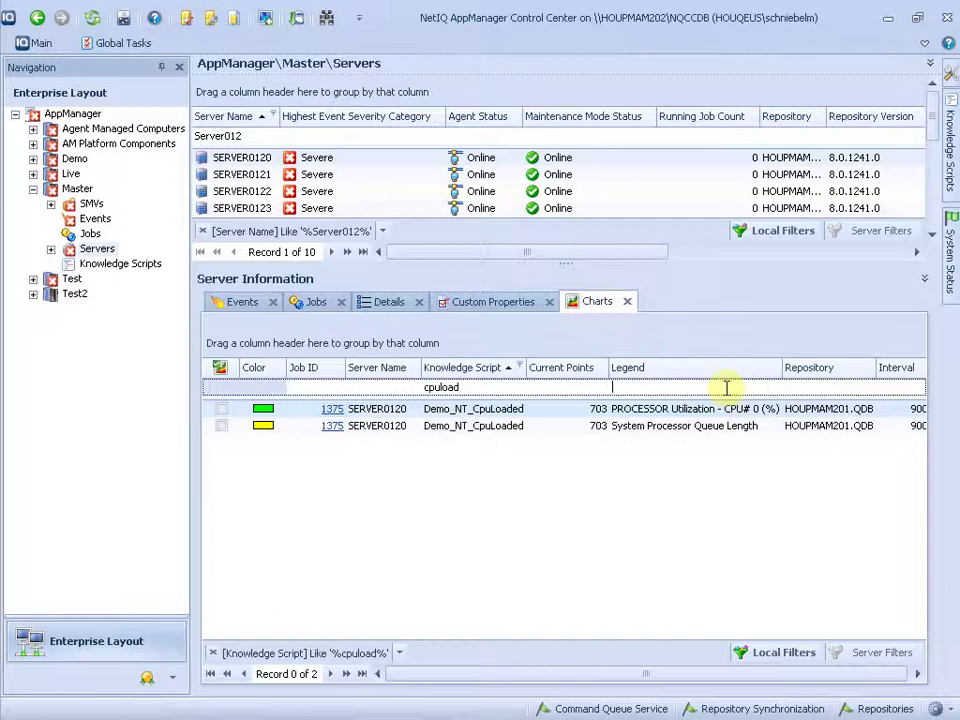
type("util")
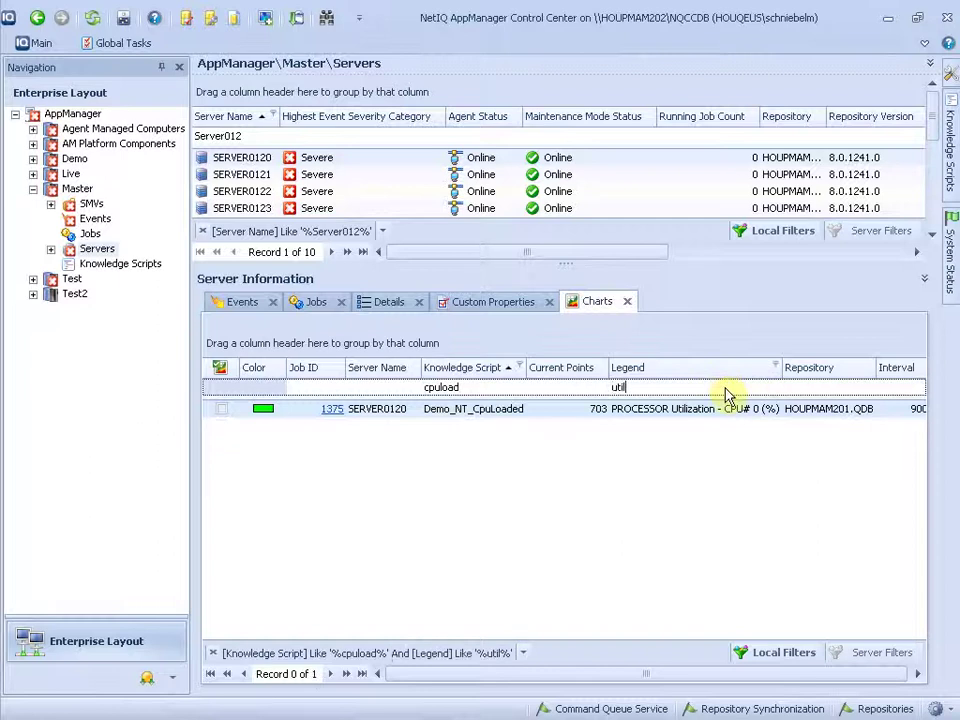
Plot the CpuLoaded utilization stream, hiding the Navigation pane and stream grid for space.
left_click(222, 410)
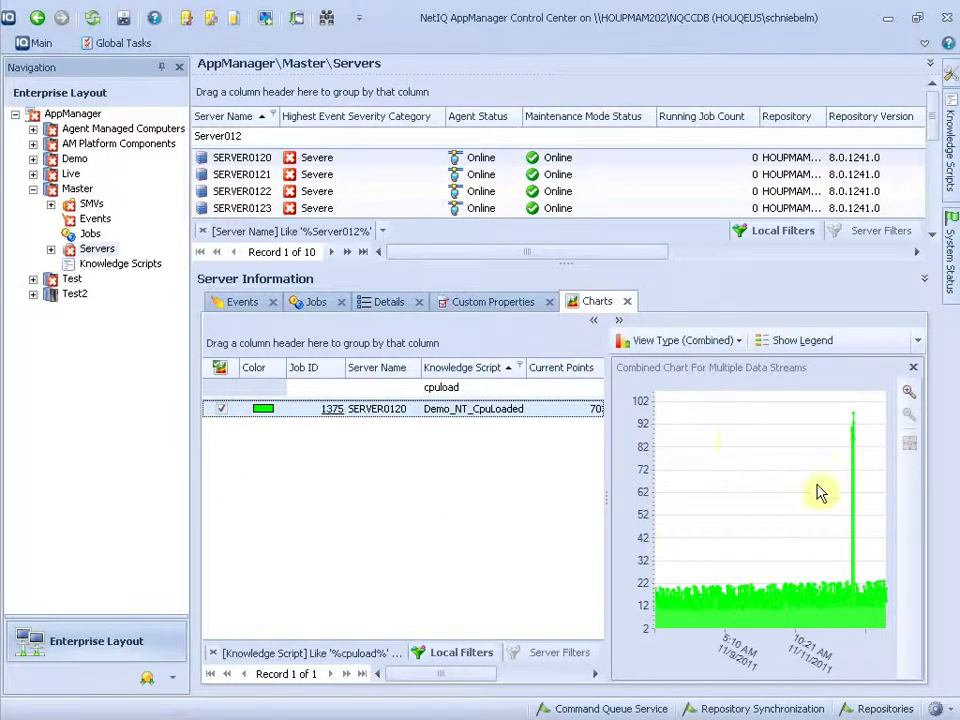
left_click(161, 68)
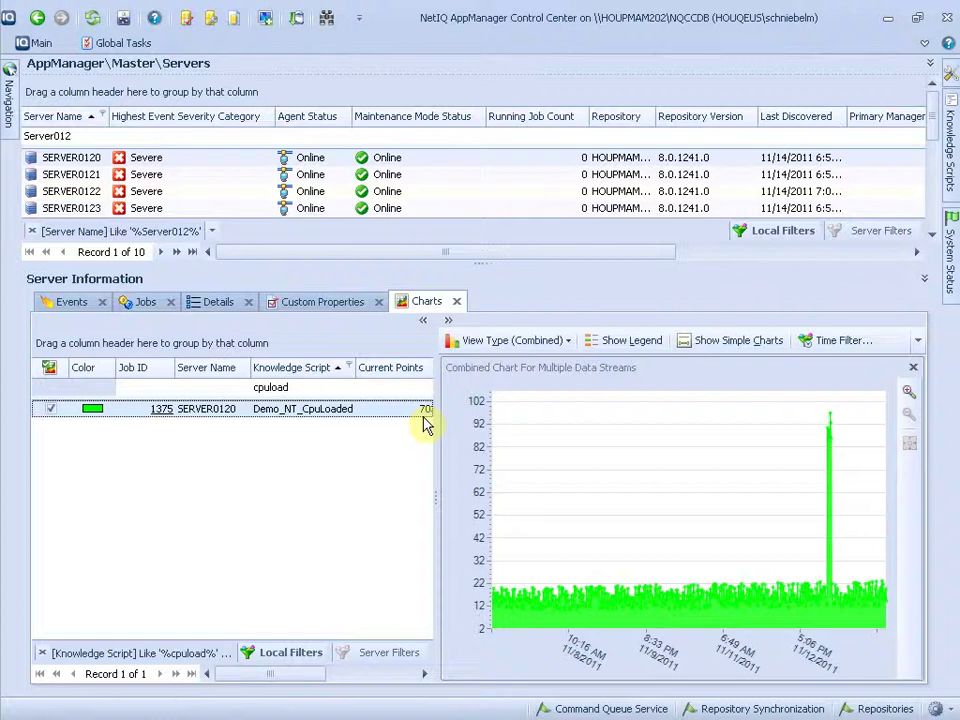
left_click(422, 322)
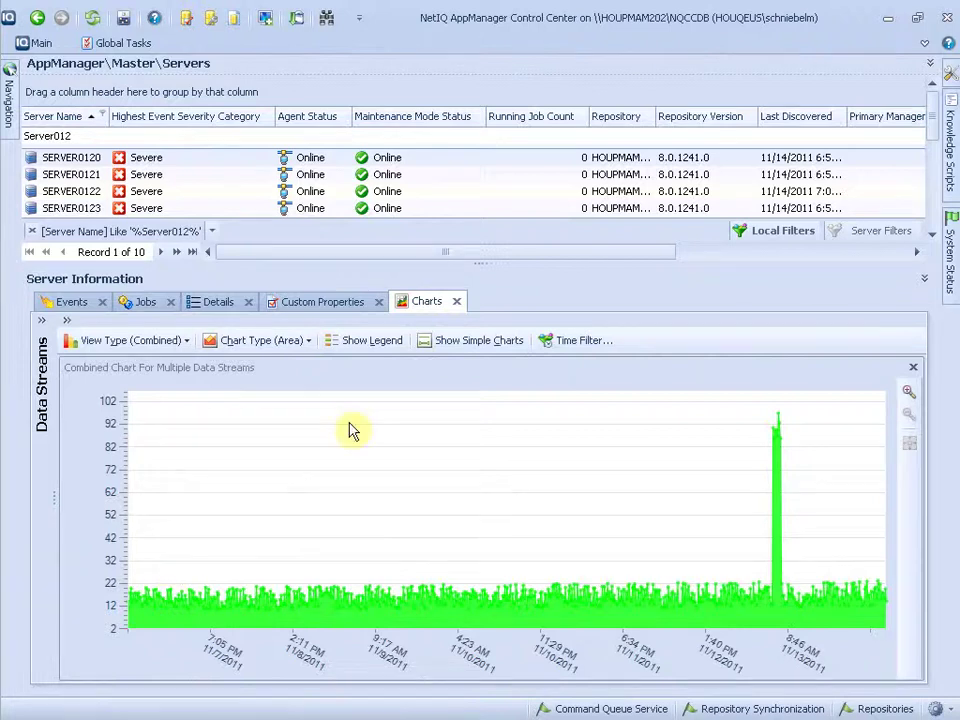
left_click(362, 343)
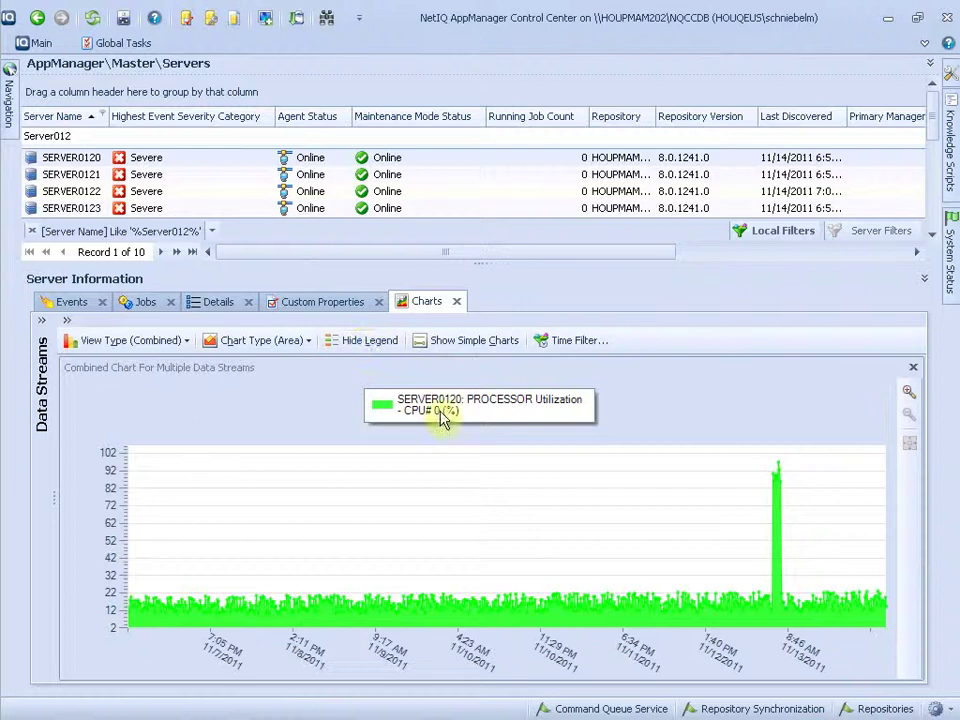
left_click(376, 345)
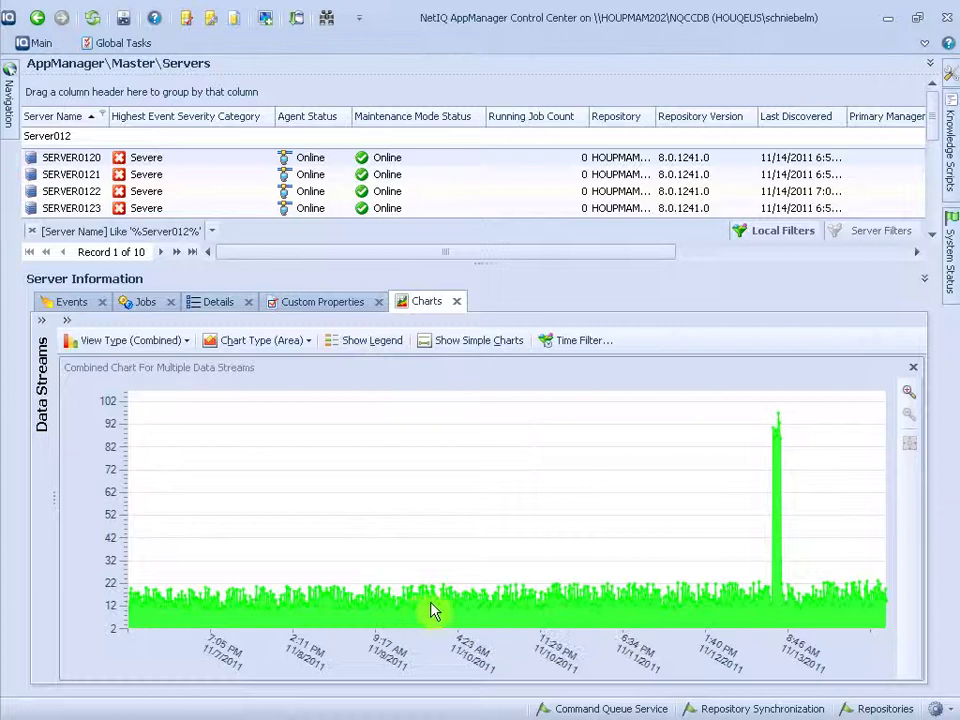
mouse_move(432, 611)
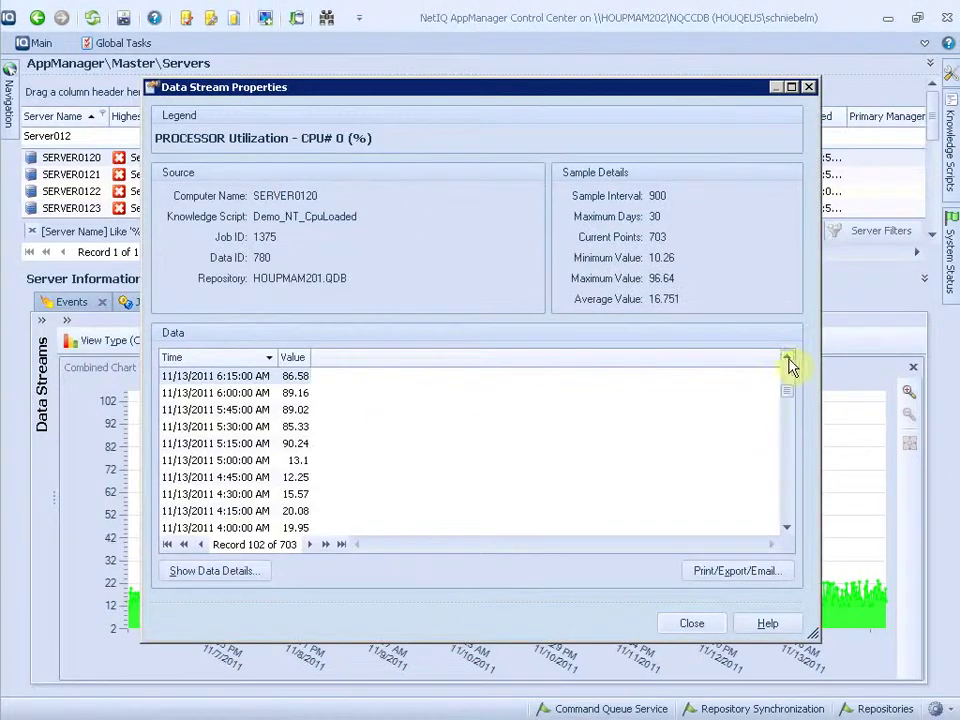
Inspect the 96.64 peak sample at 6:30 AM in the stream's Data Stream Properties.
left_click(787, 358)
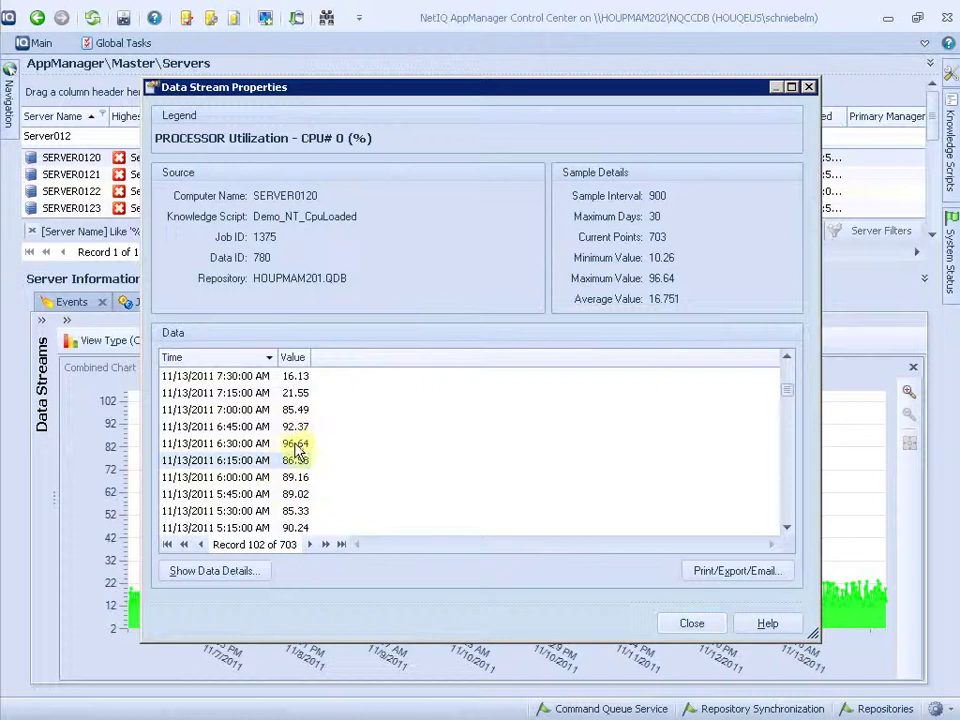
left_click(296, 446)
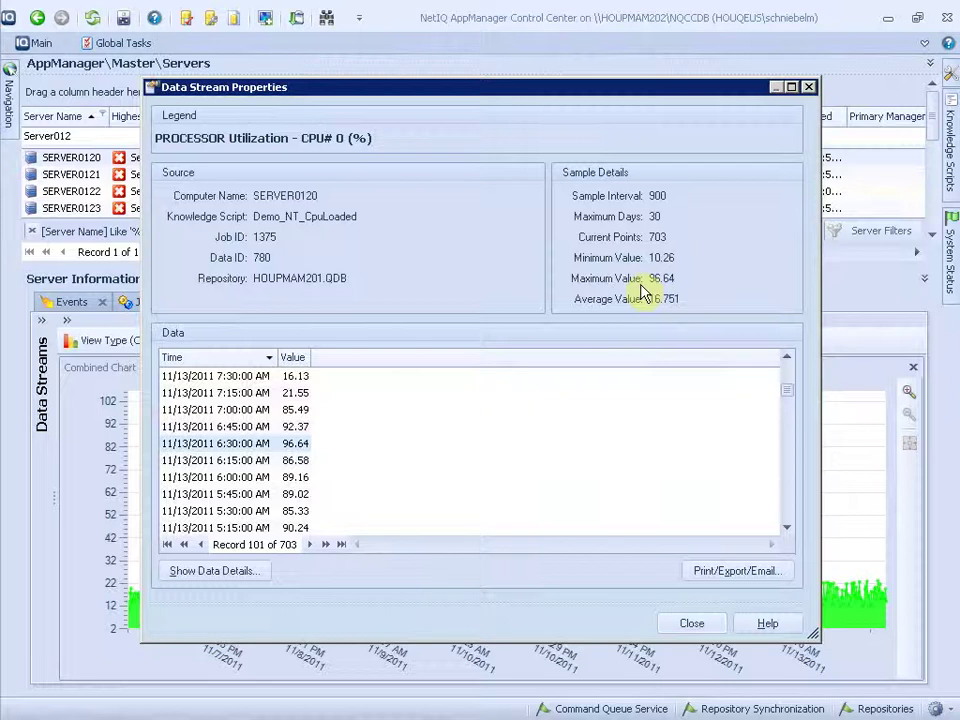
left_click(210, 575)
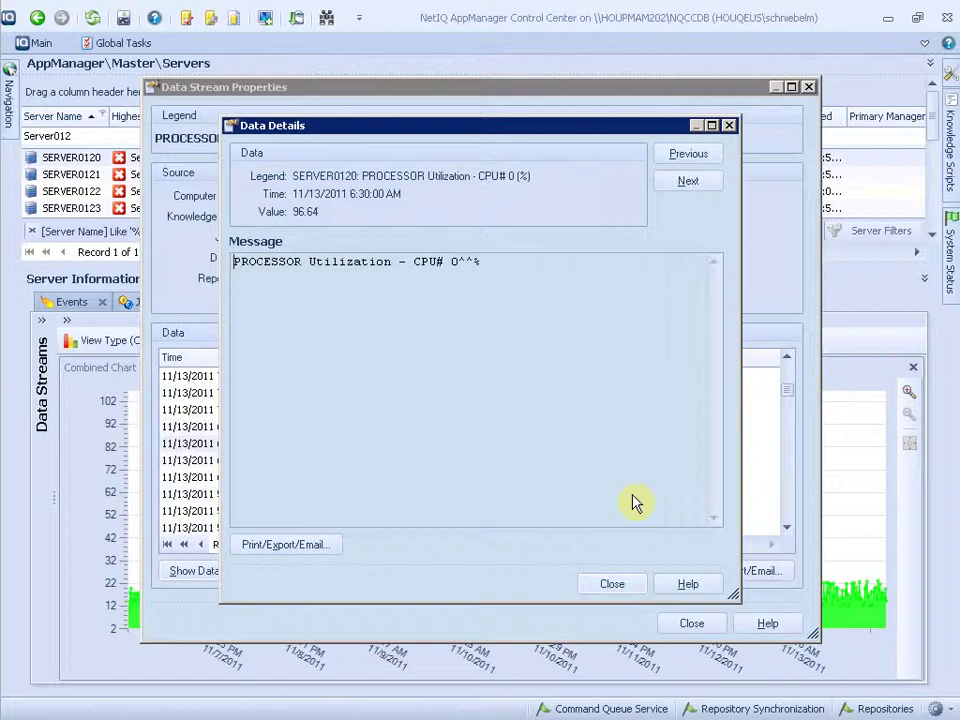
left_click(616, 588)
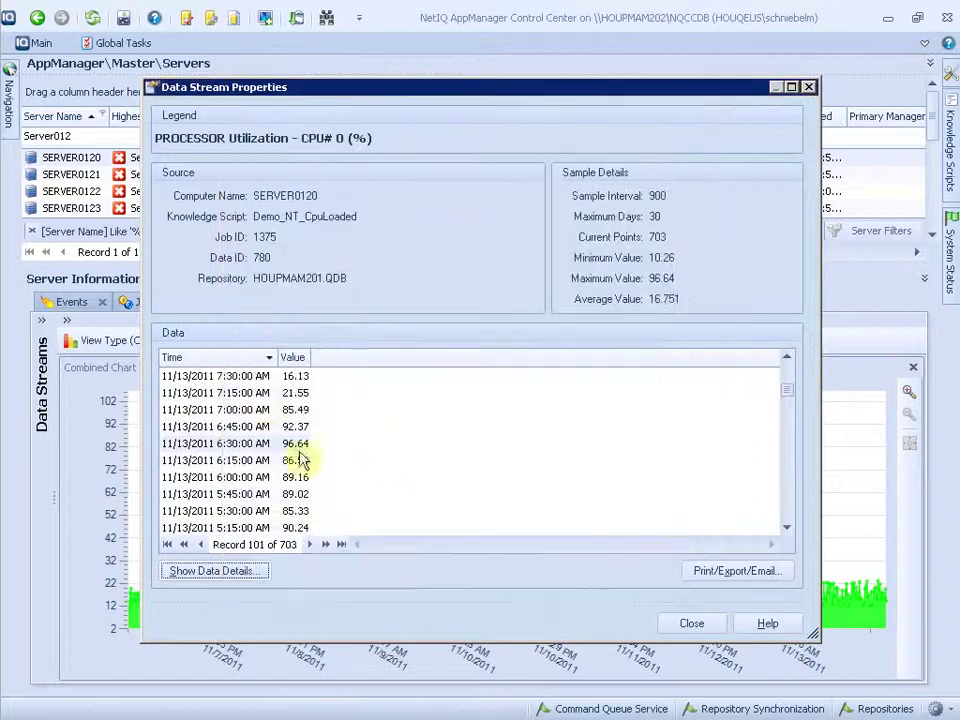
left_click(722, 572)
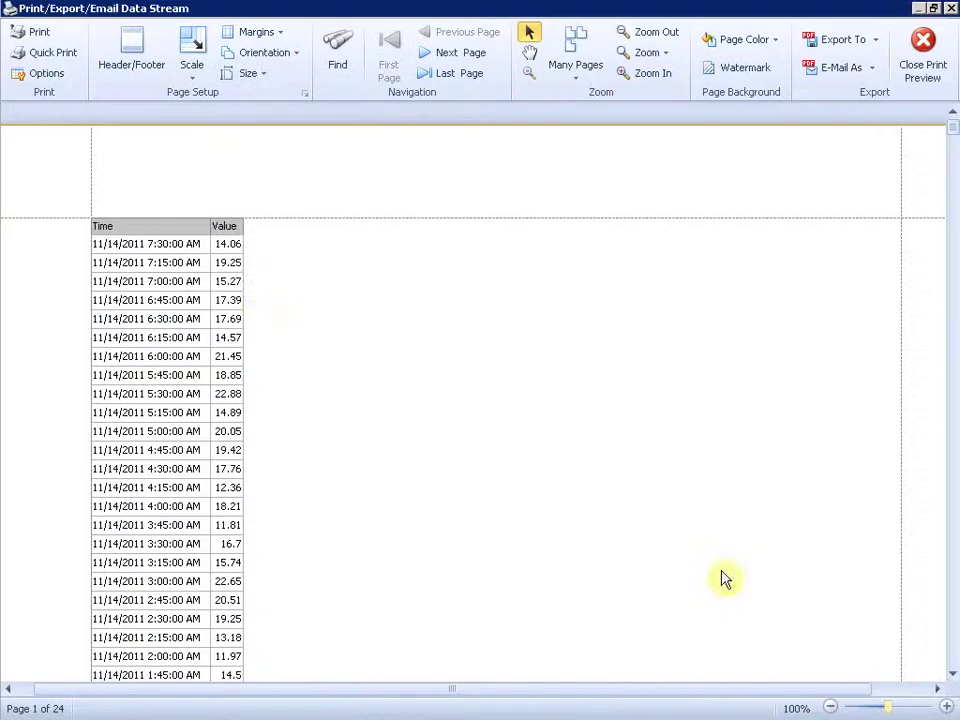
left_click(876, 43)
left_click(680, 515)
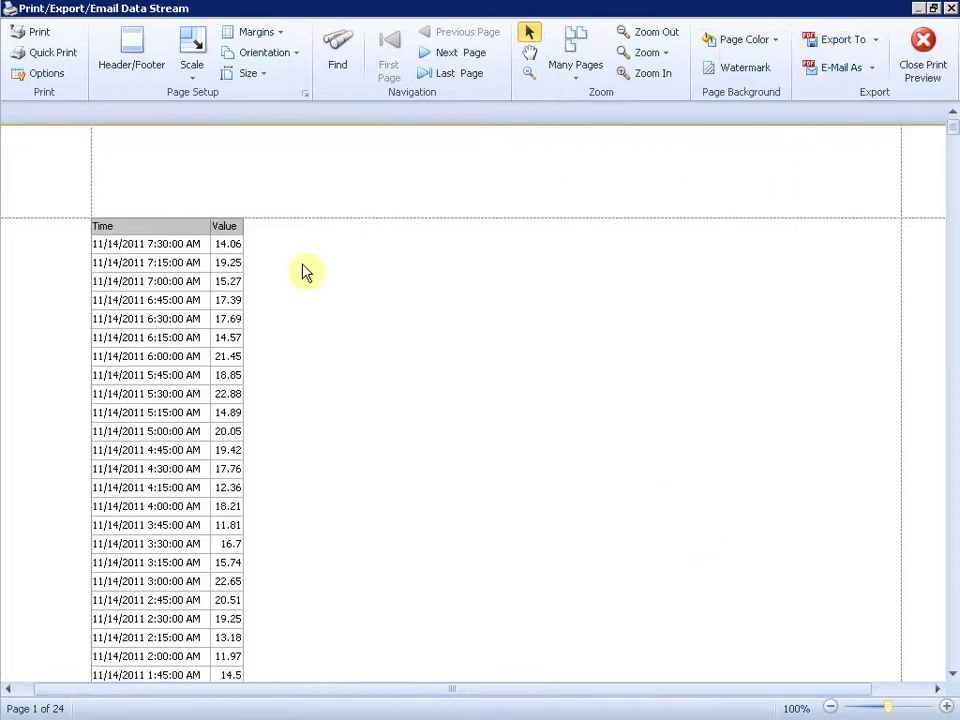
left_click(923, 55)
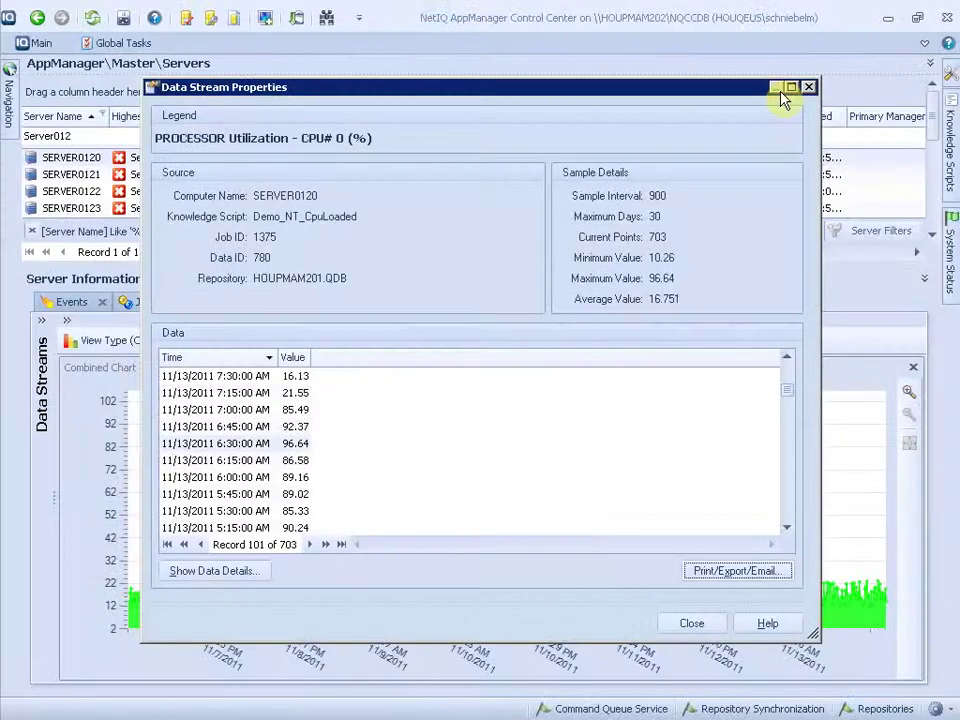
Close the stream properties and zoom the chart into the hours around the CPU spike.
left_click(690, 624)
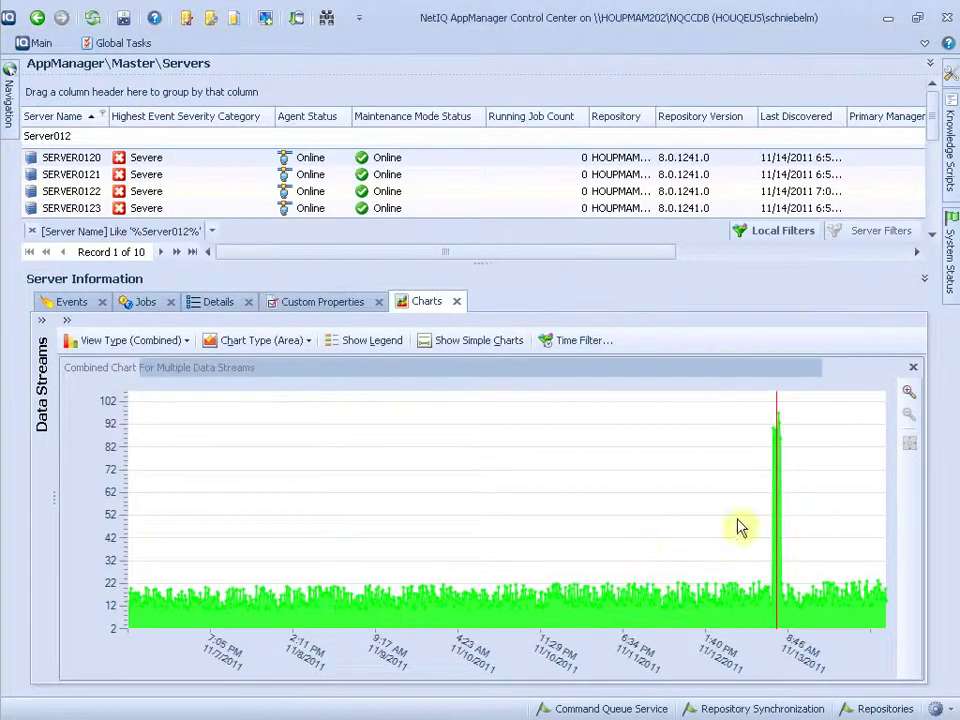
left_click_drag(724, 519, 842, 516)
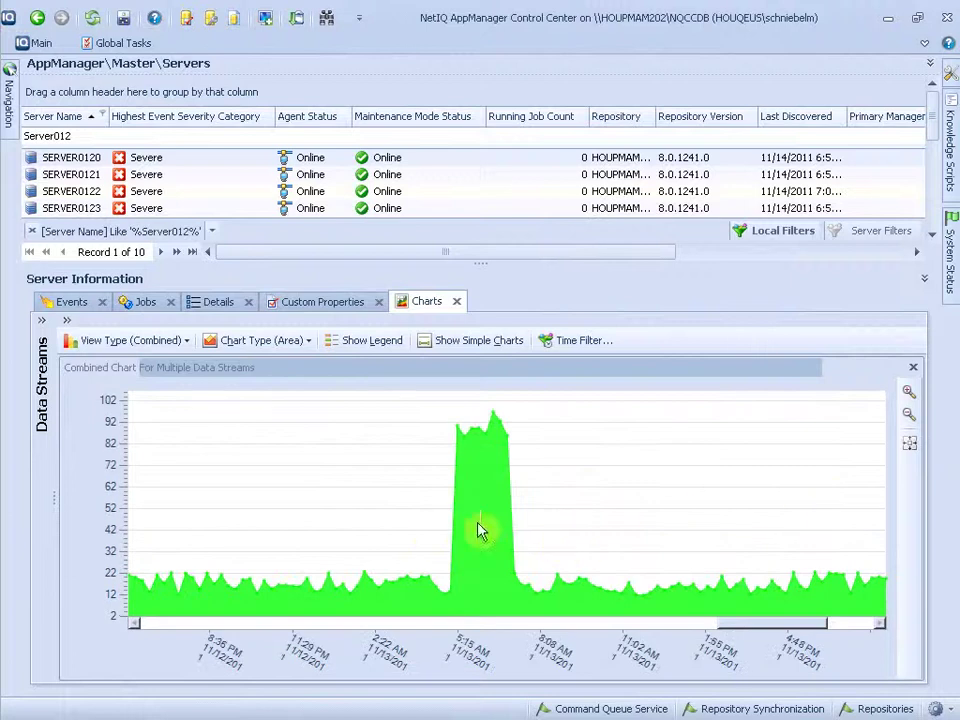
mouse_move(428, 528)
left_mouse_down()
mouse_move(585, 514)
mouse_move(589, 557)
left_mouse_up()
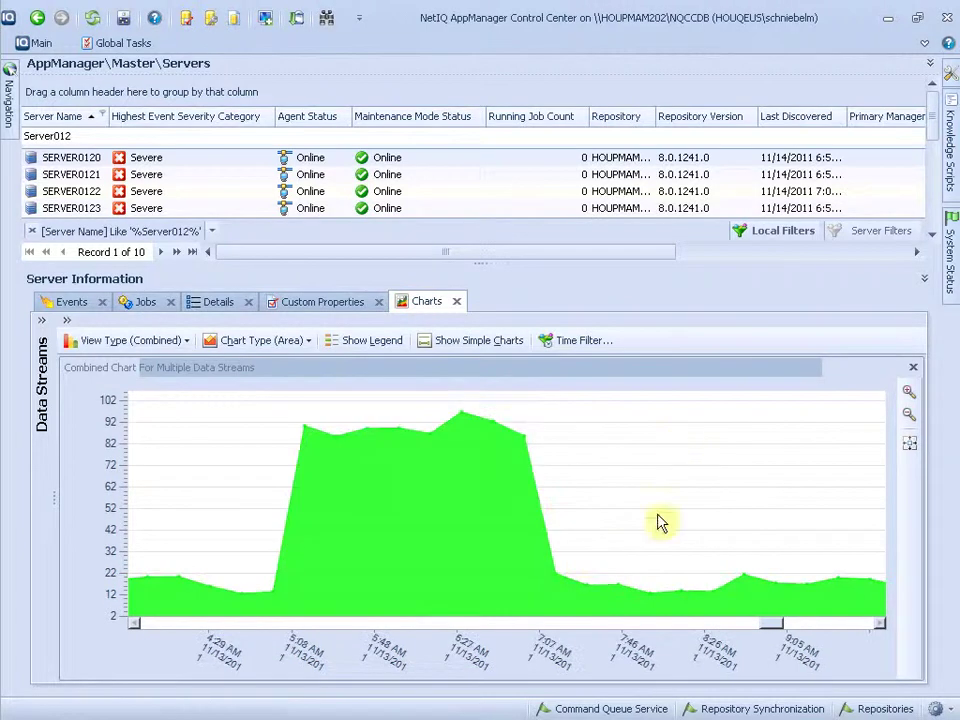
Zoom the chart back out to full range and restore the data stream list.
left_click(909, 445)
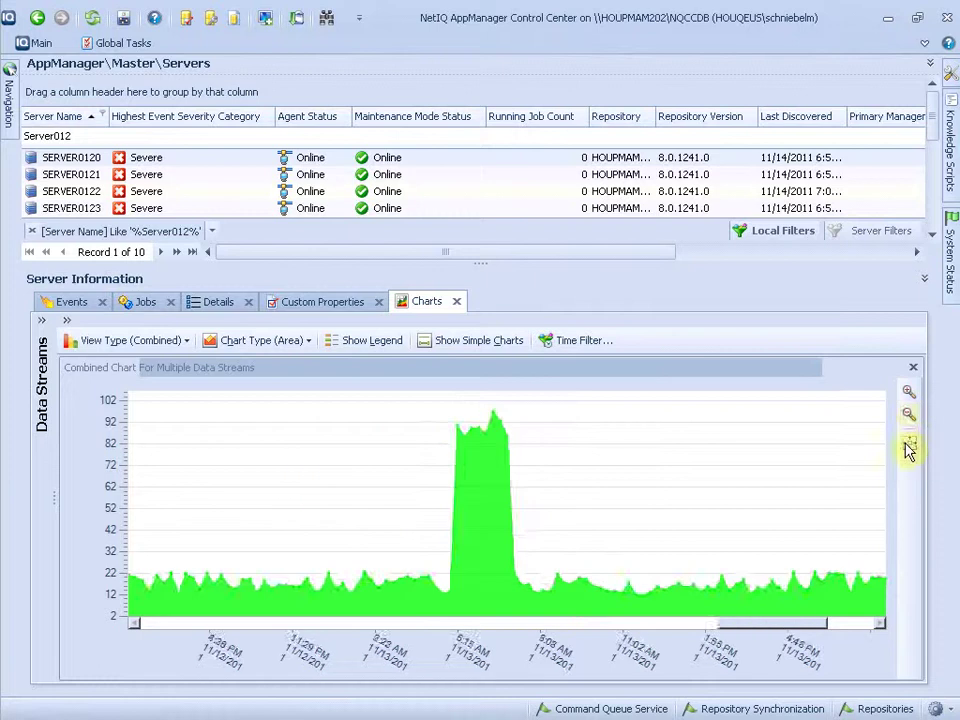
left_click(909, 447)
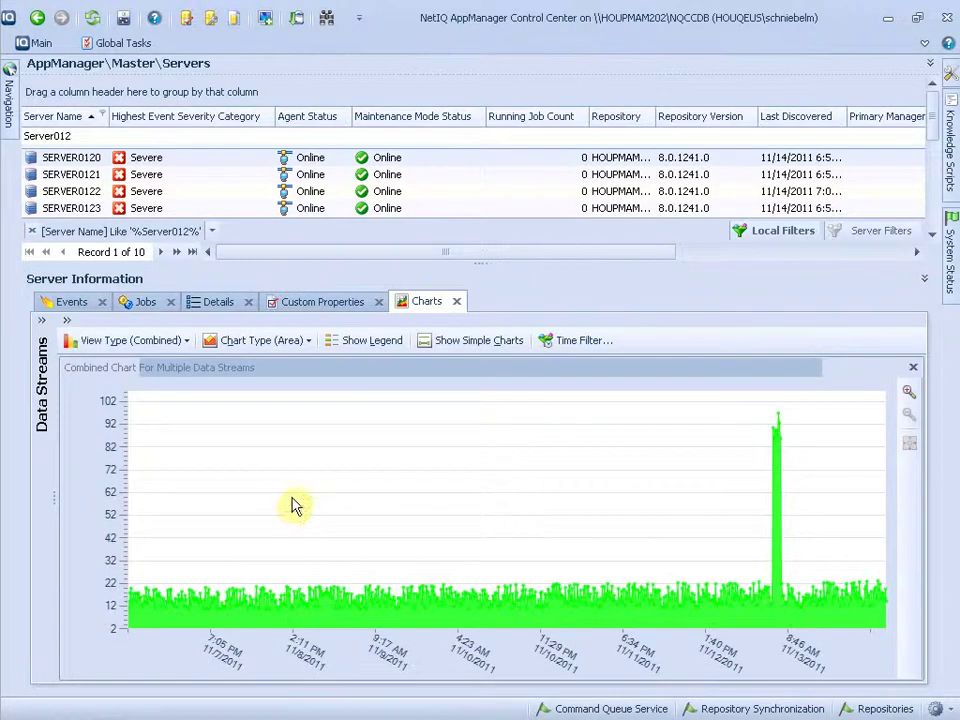
left_click(42, 320)
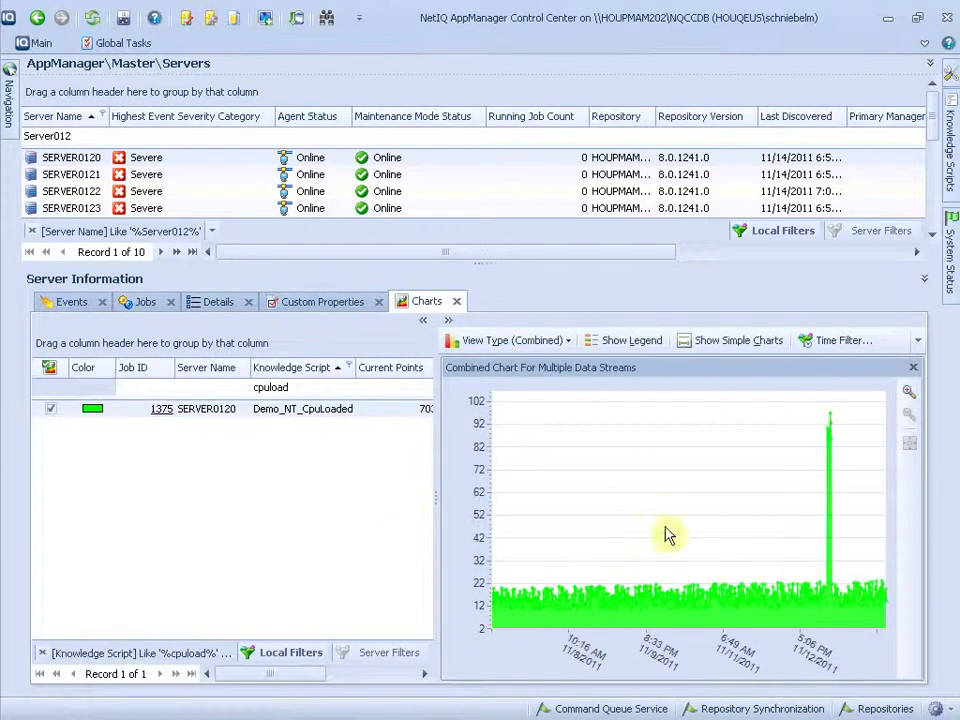
Select SERVER0120–SERVER0123 and add the CpuLoaded streams for SERVER0121, SERVER0122 and SERVER0123.
left_click(68, 208, "shift")
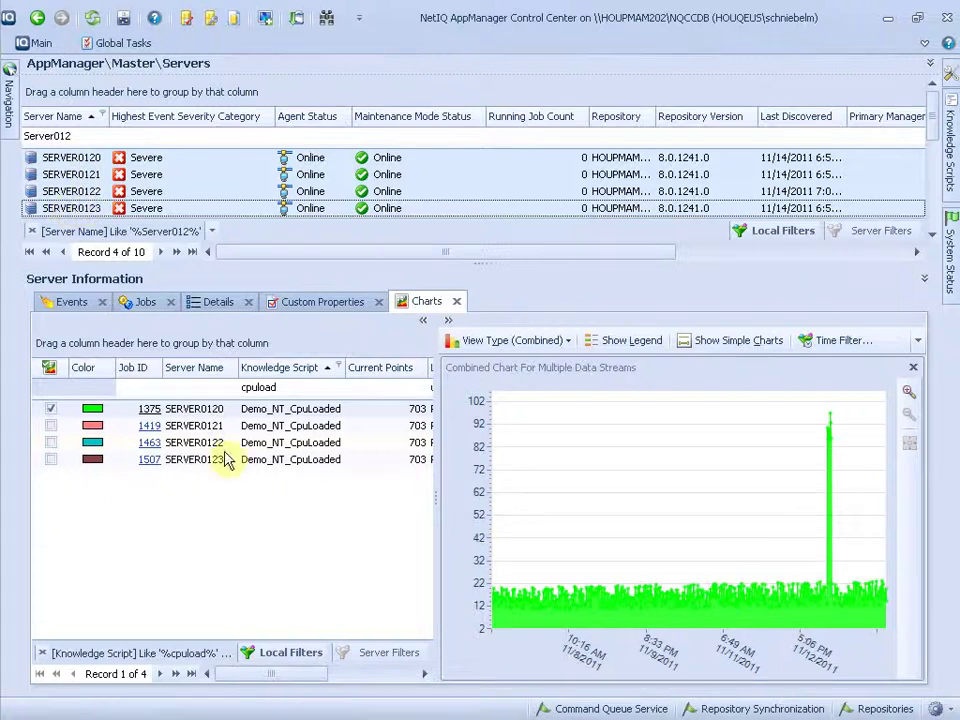
left_click(51, 426)
left_click(51, 443)
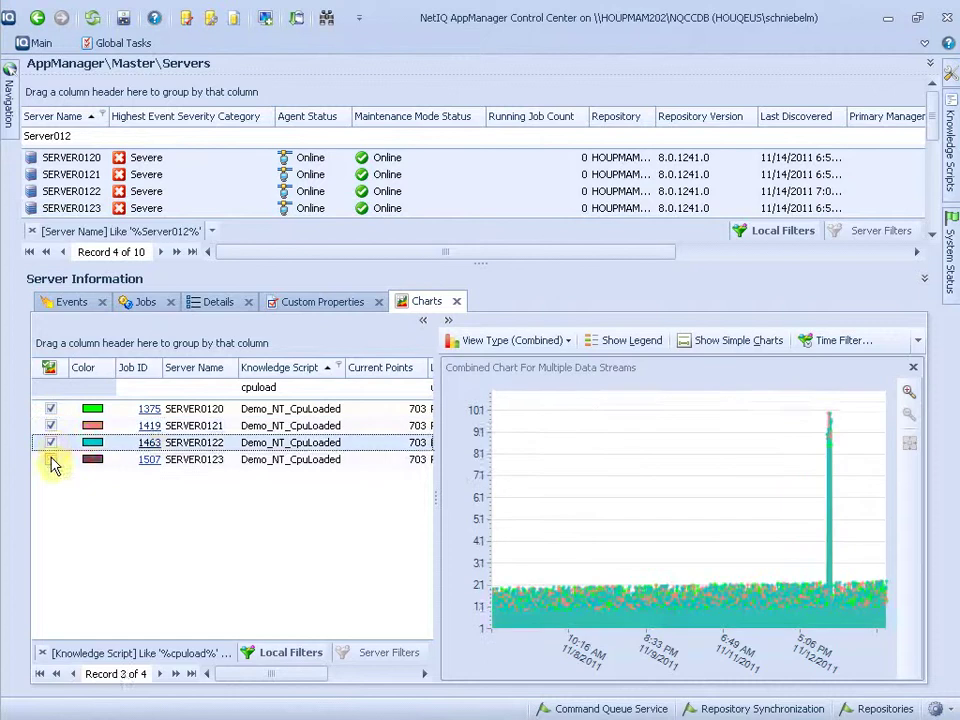
left_click(51, 460)
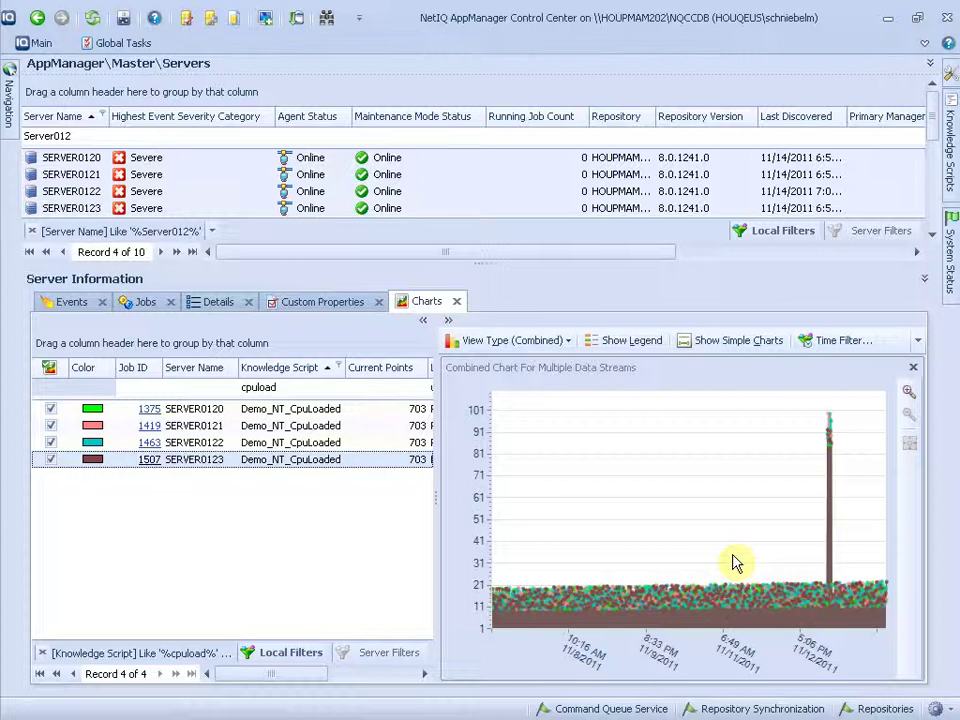
left_click(423, 320)
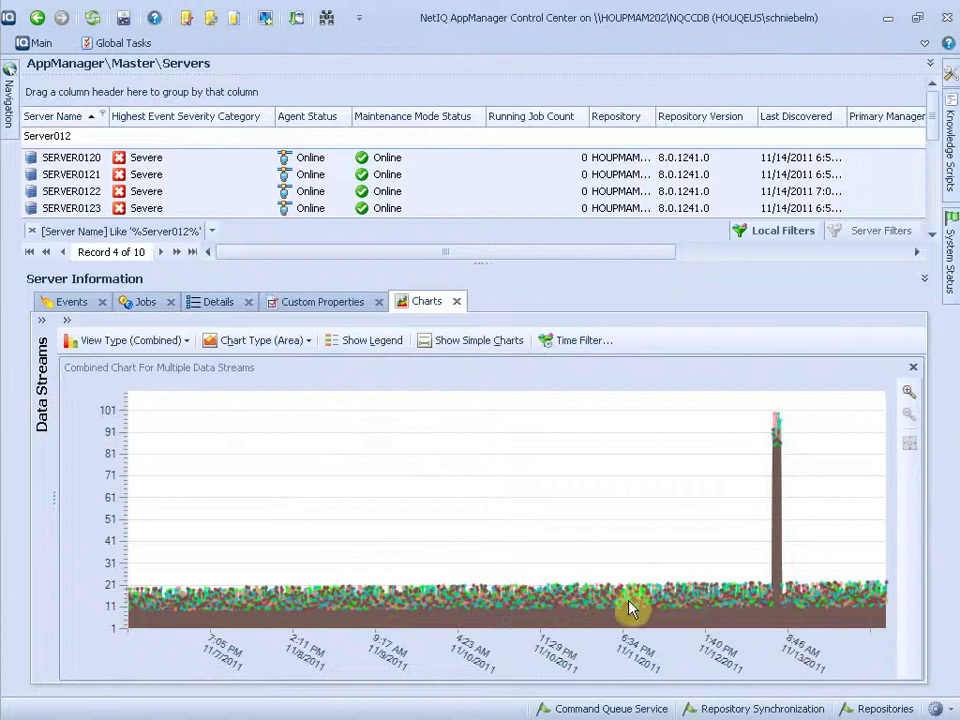
left_click(88, 341)
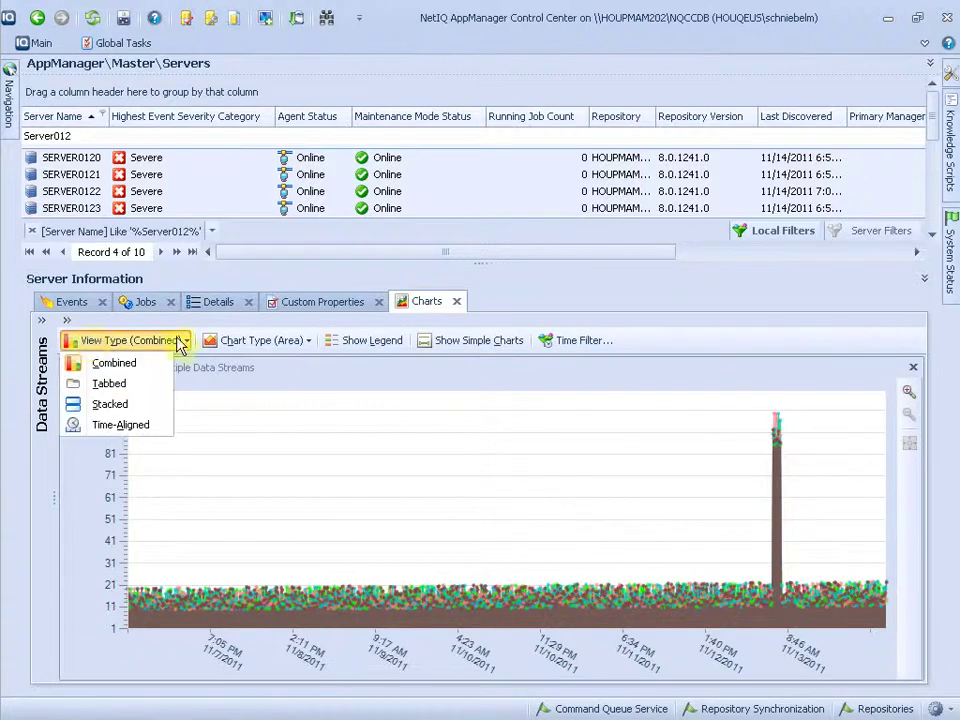
left_click(248, 342)
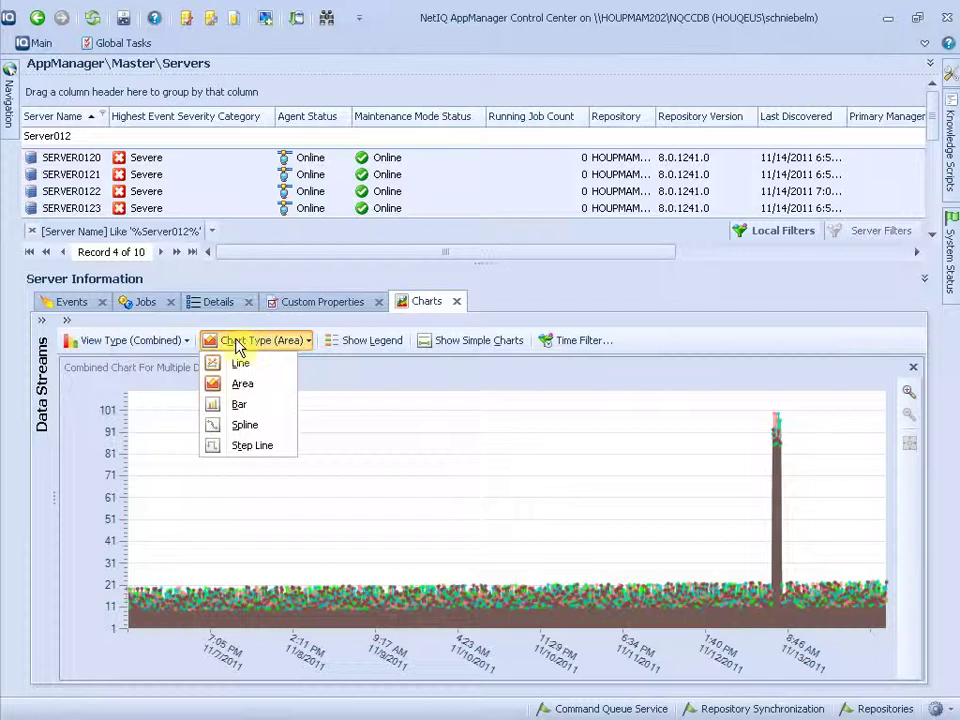
left_click(242, 364)
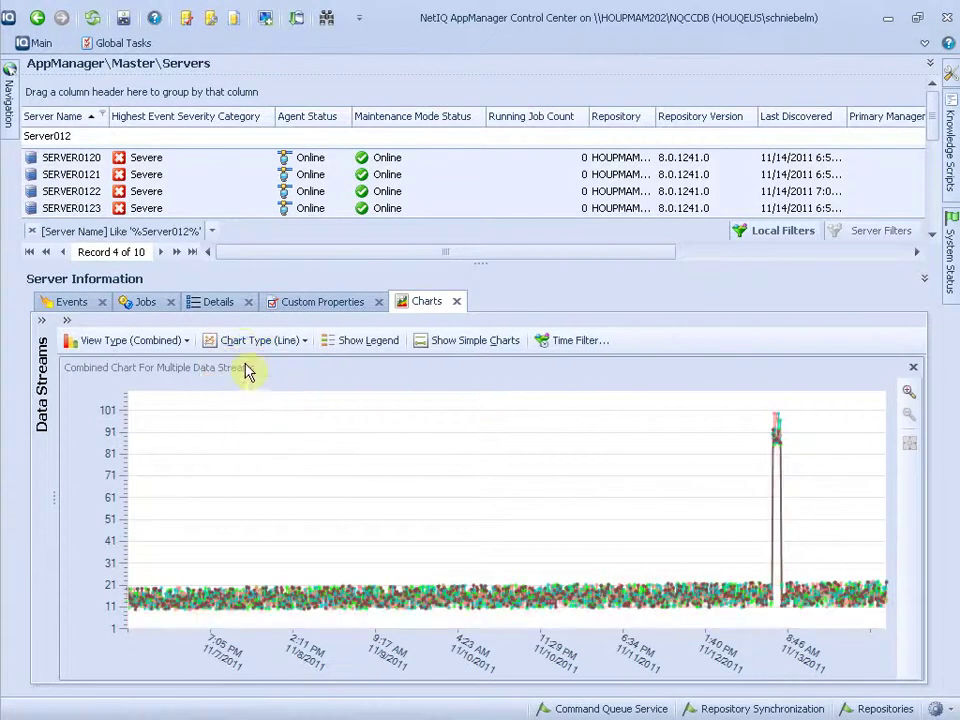
left_click(242, 340)
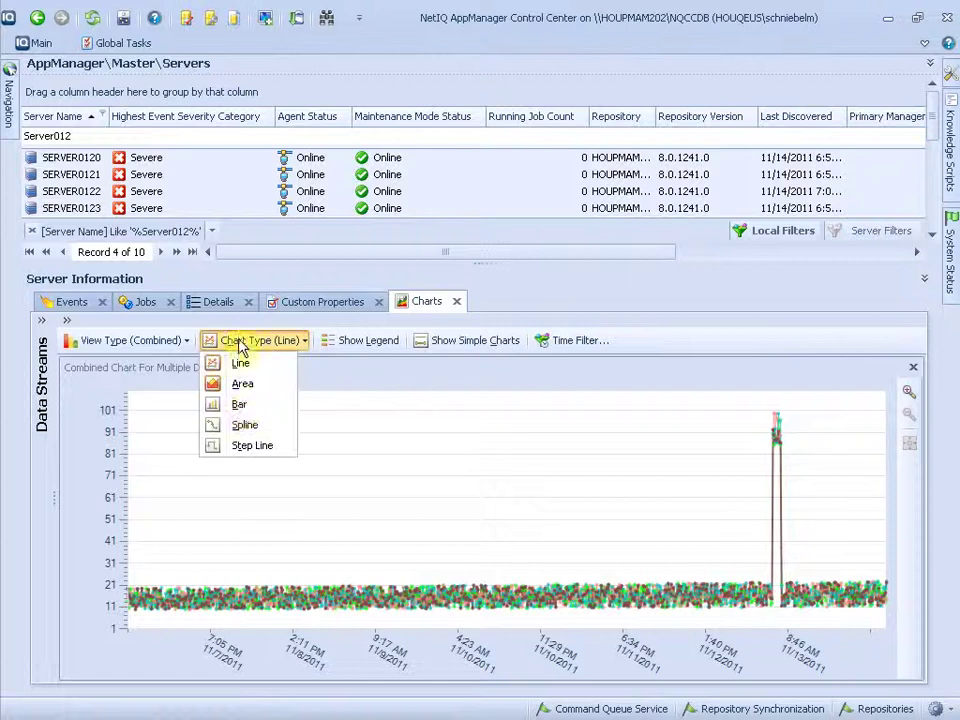
left_click(241, 407)
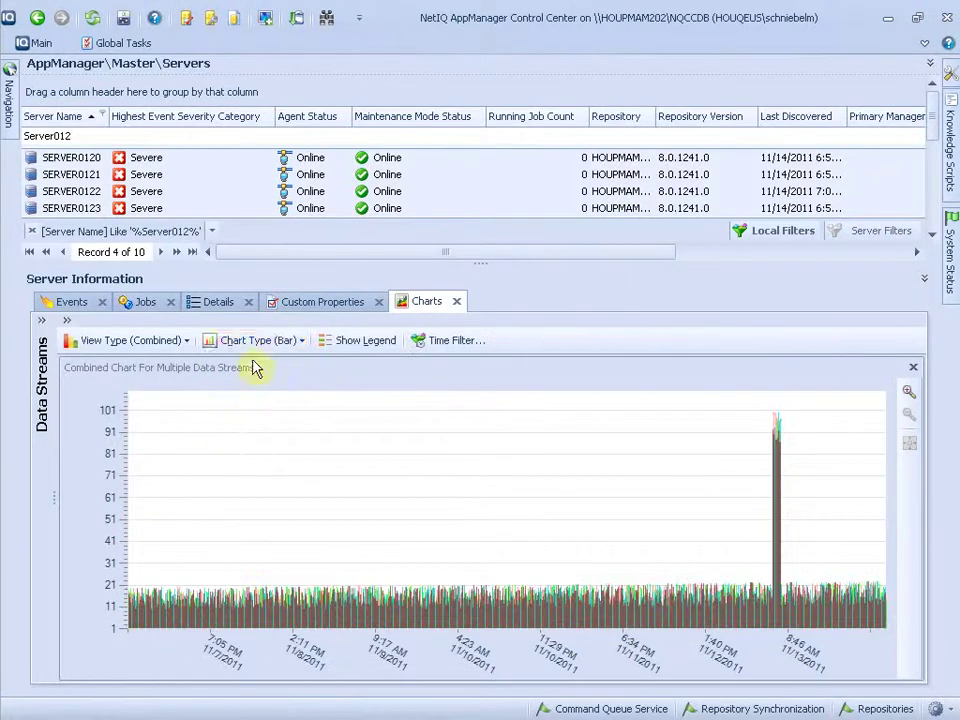
left_click(248, 342)
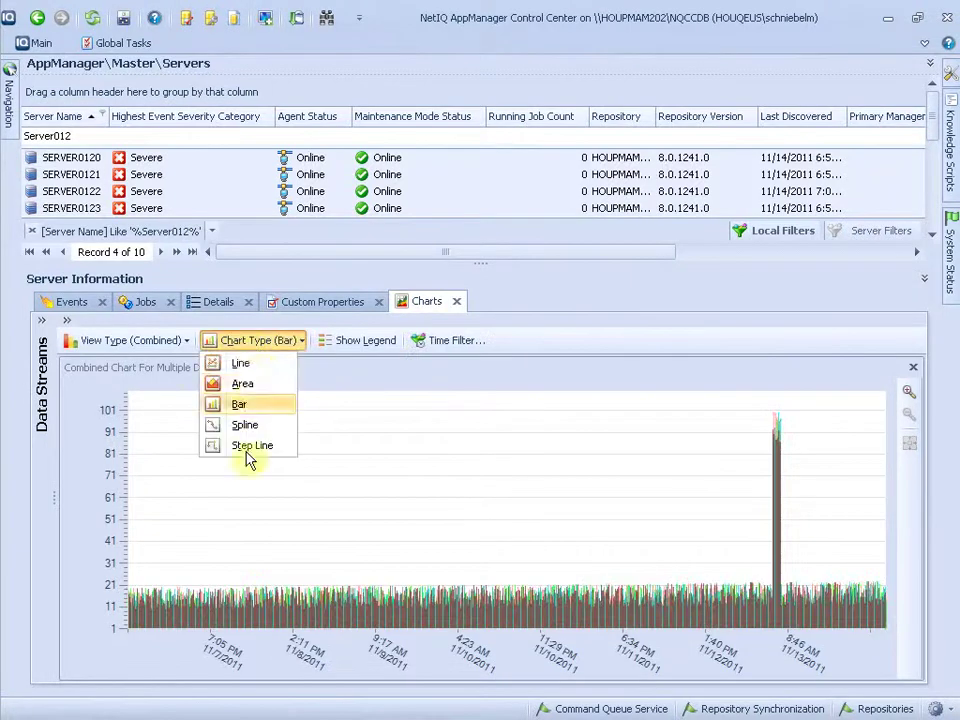
left_click(244, 388)
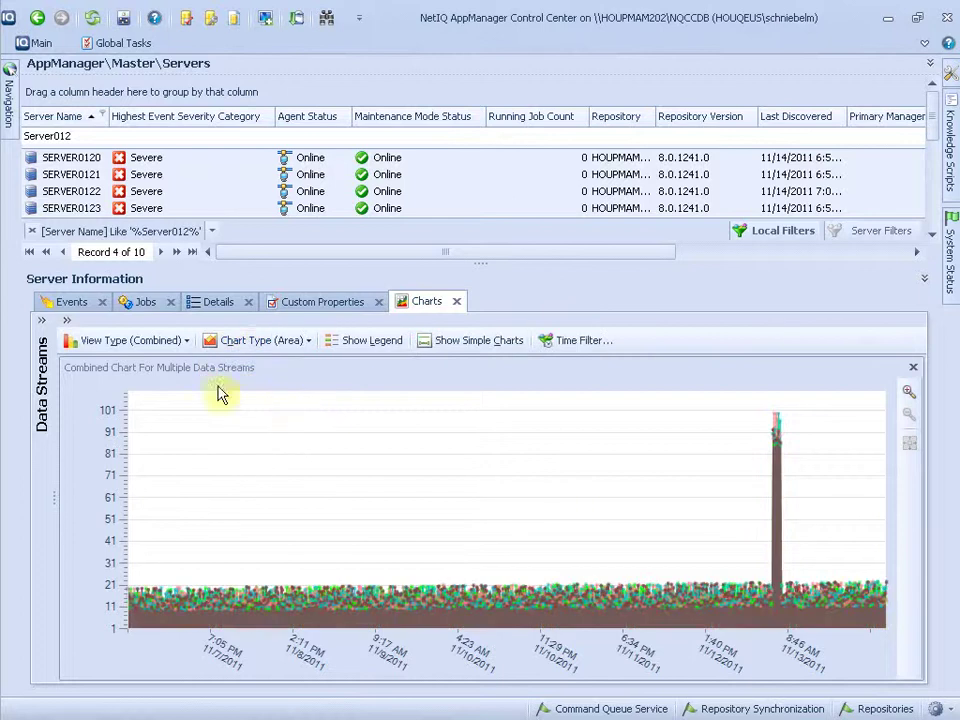
Switch to the Tabbed view and browse the SERVER0122, SERVER0121, SERVER0120 and SERVER0123 tabs.
left_click(118, 345)
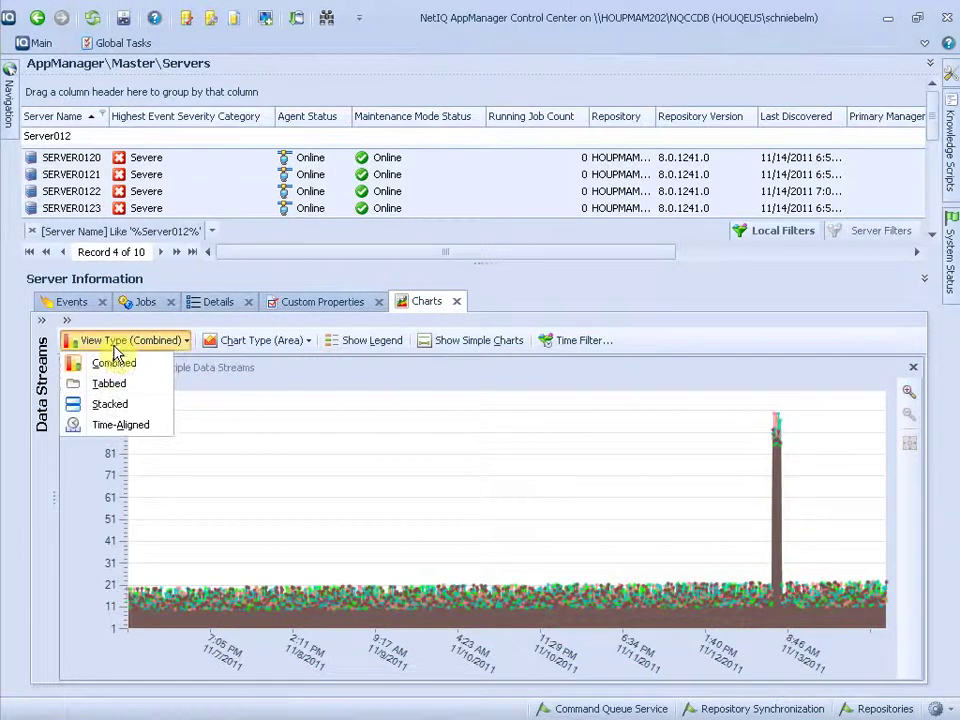
left_click(105, 383)
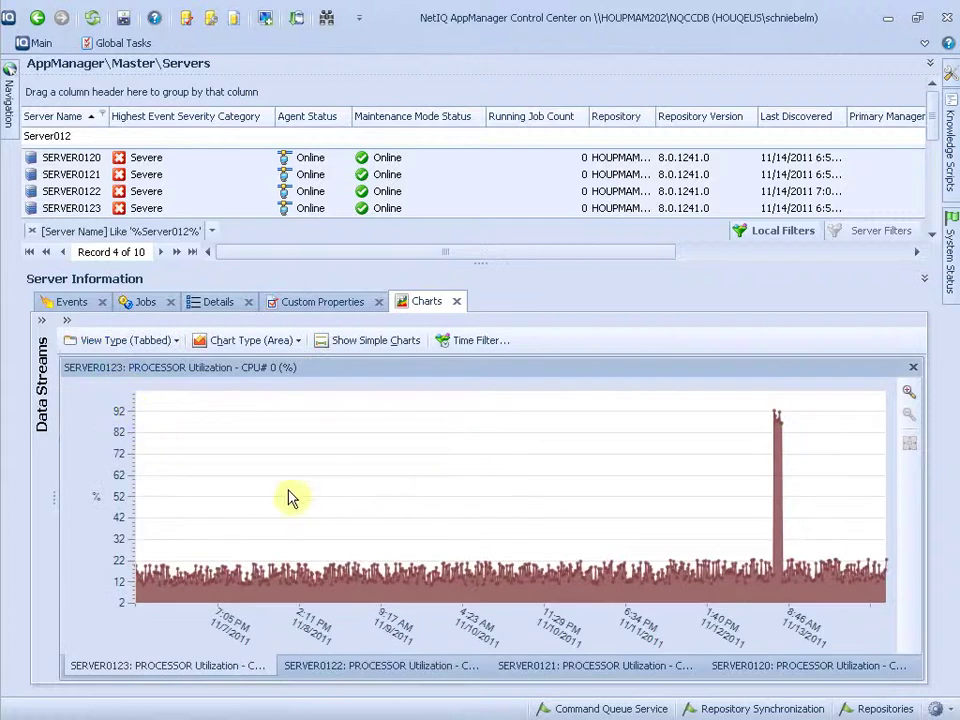
left_click(340, 670)
left_click(540, 672)
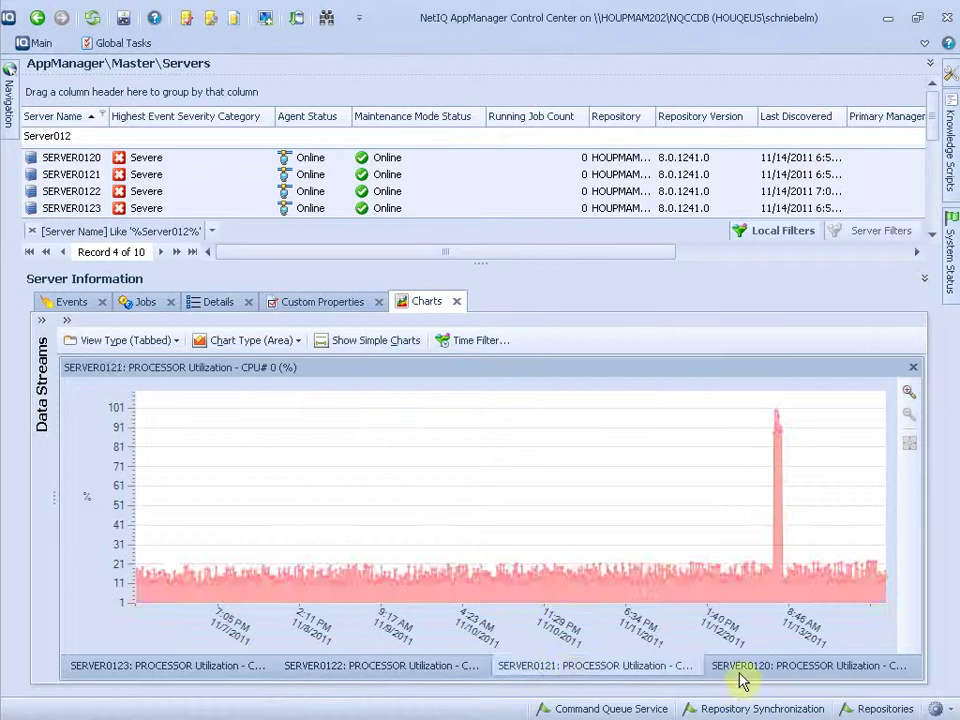
left_click(744, 672)
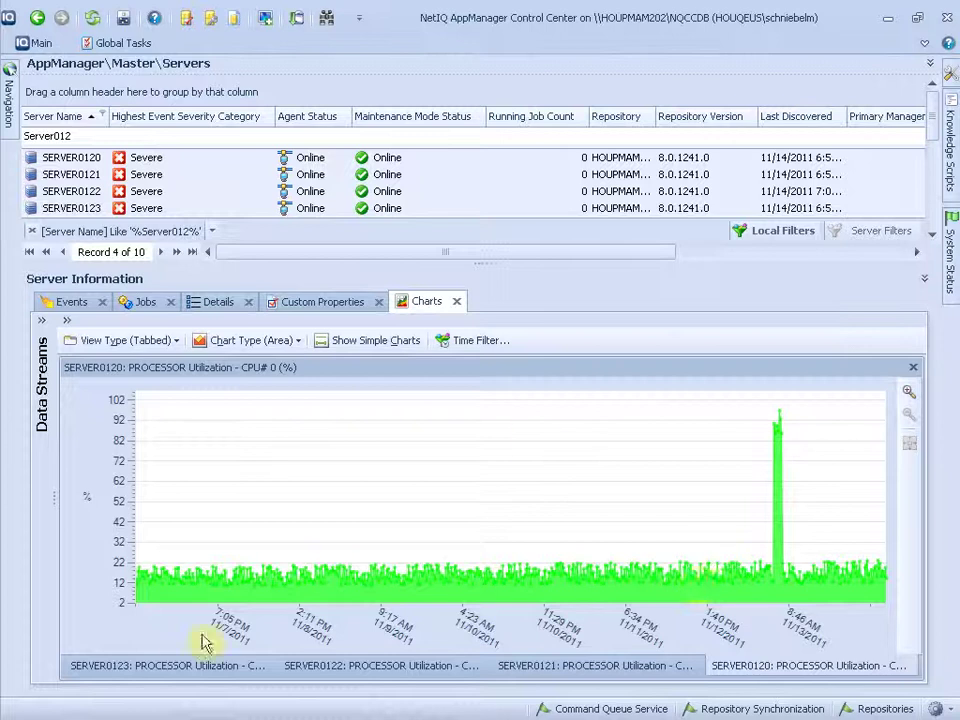
left_click(170, 668)
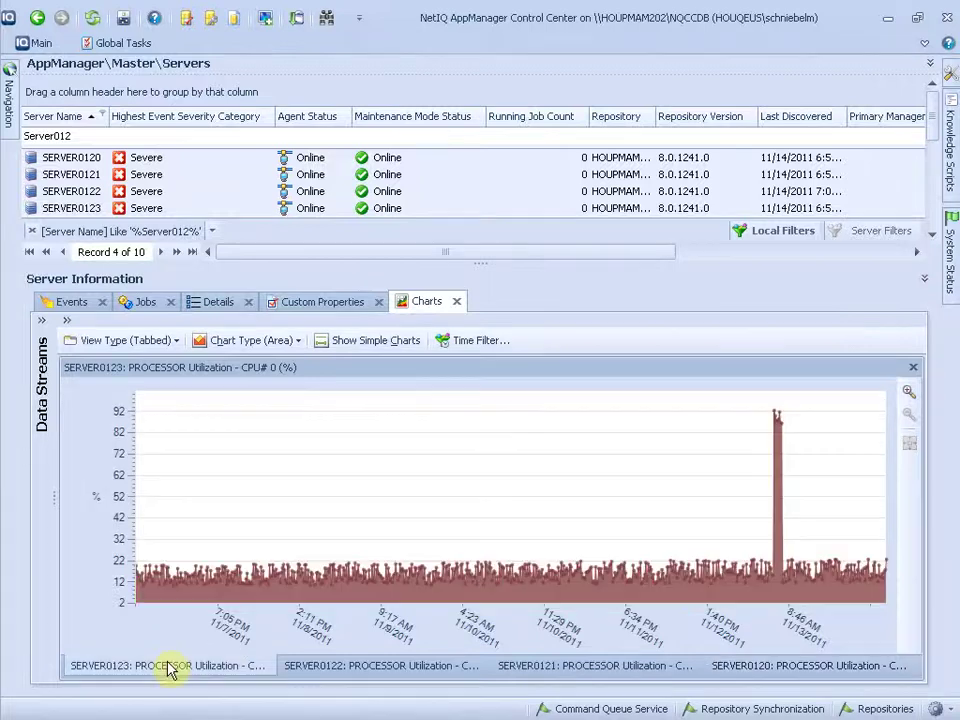
Switch to the Stacked view and scroll through the four stacked CPU charts.
left_click(118, 341)
left_click(112, 404)
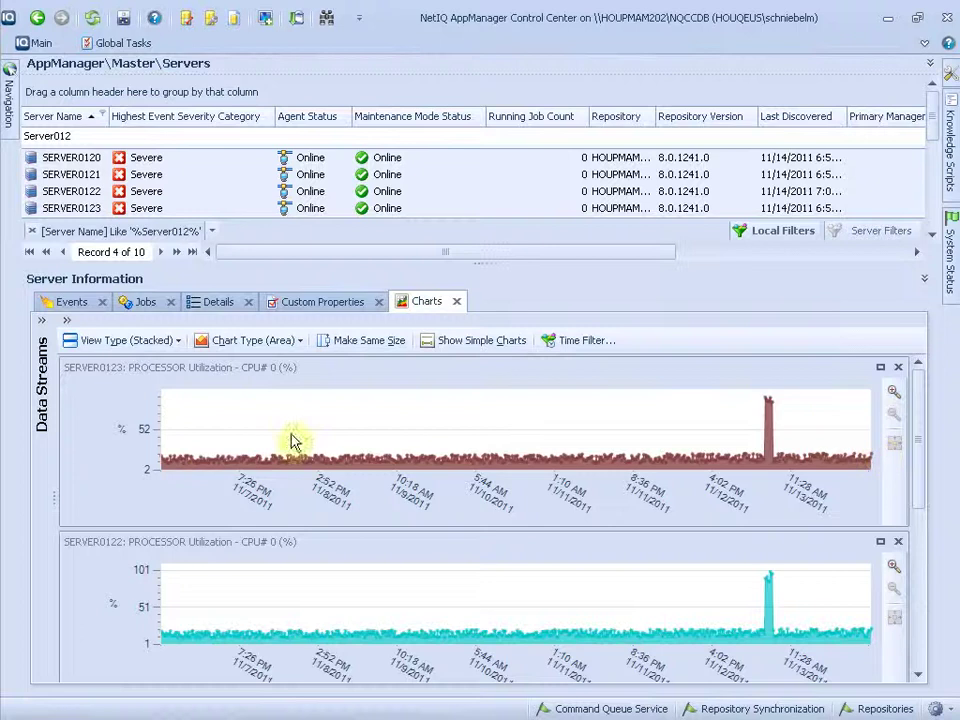
left_click_drag(922, 437, 920, 620)
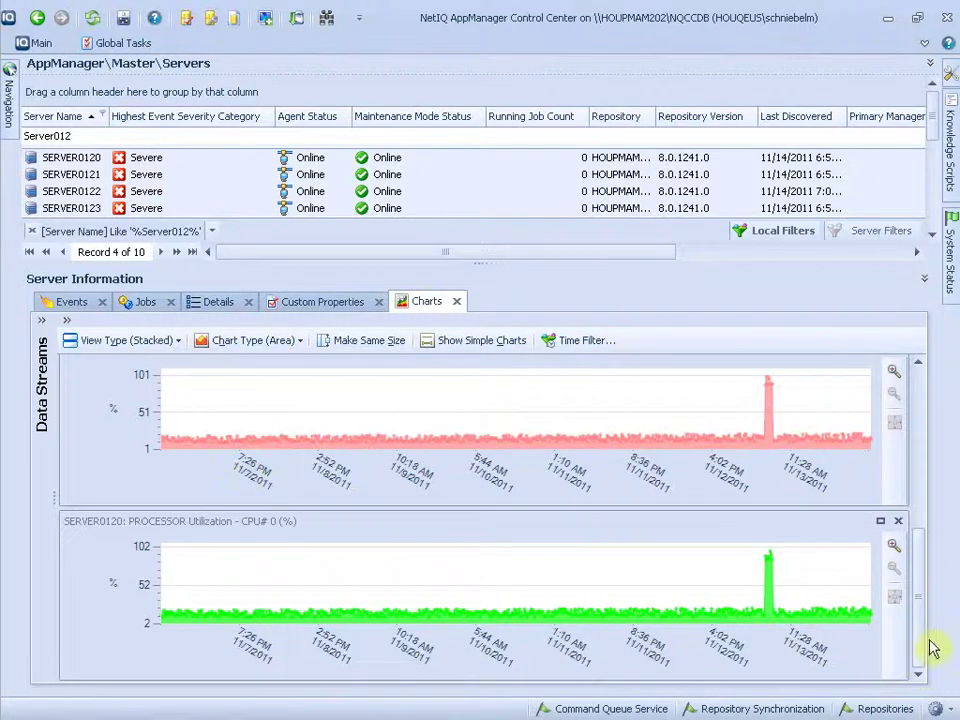
left_click_drag(926, 634, 934, 431)
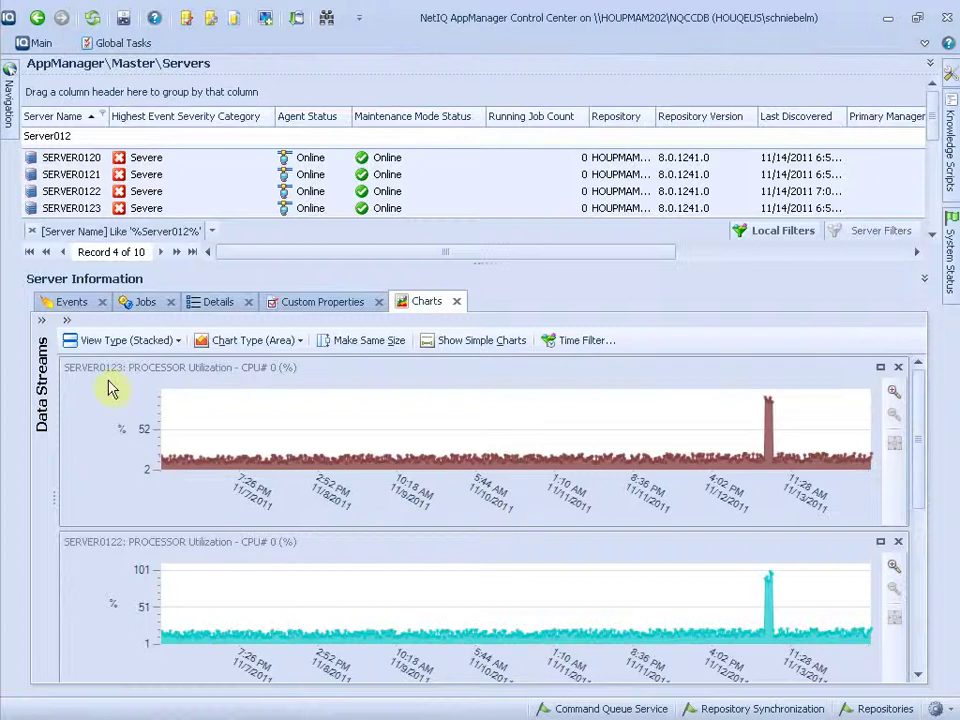
left_click(120, 341)
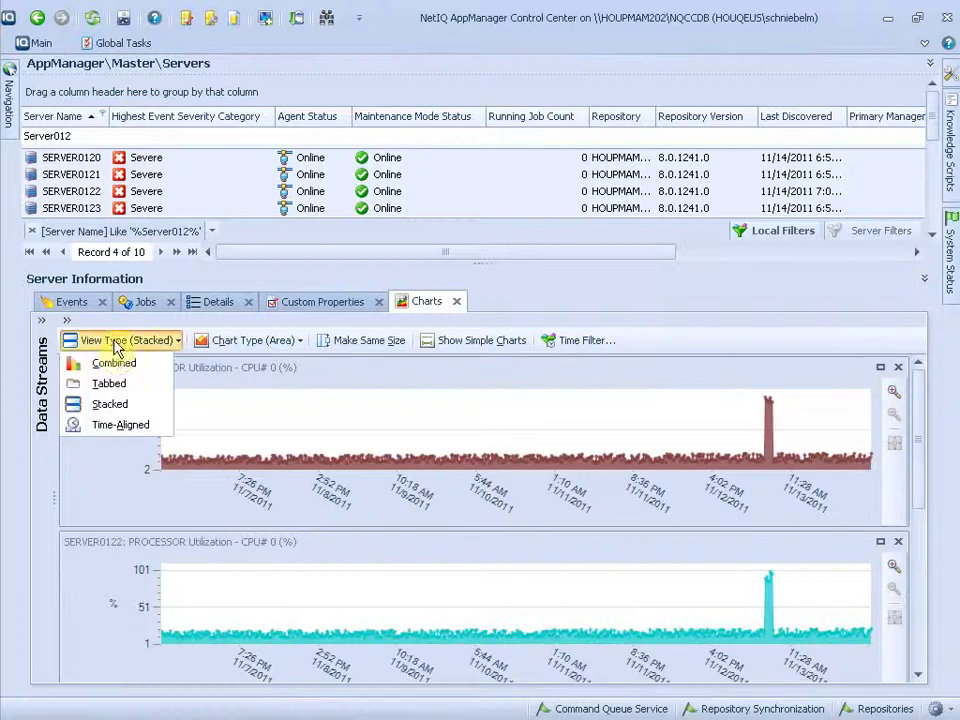
Use the Time-Aligned view, zoom into the spike, then back out to 11/7–11/13/2011.
left_click(117, 430)
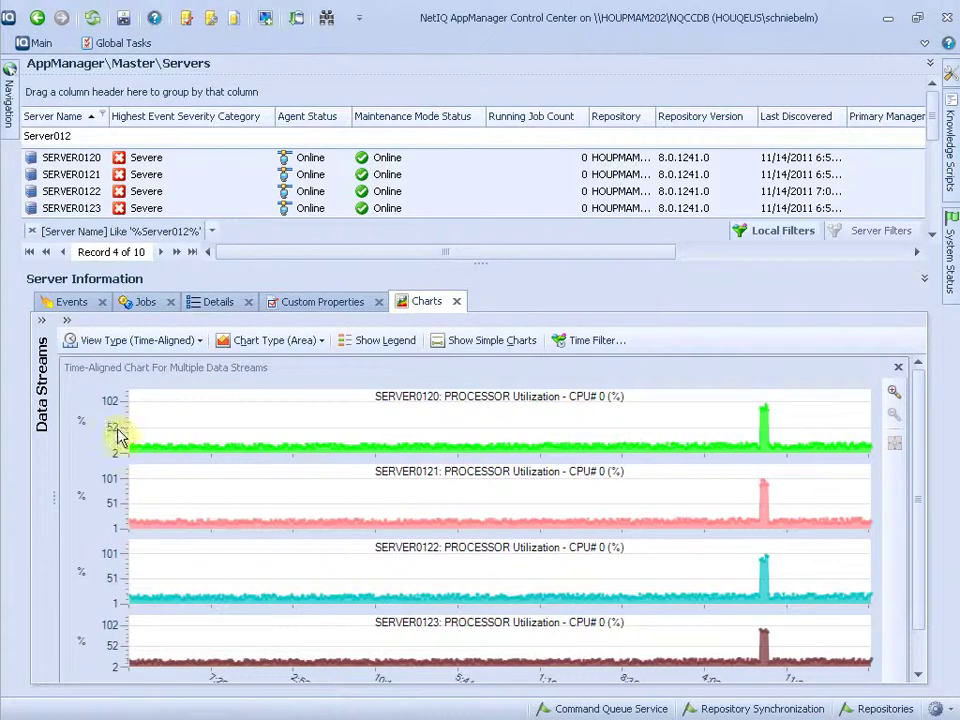
scroll(924, 443, "down", 1)
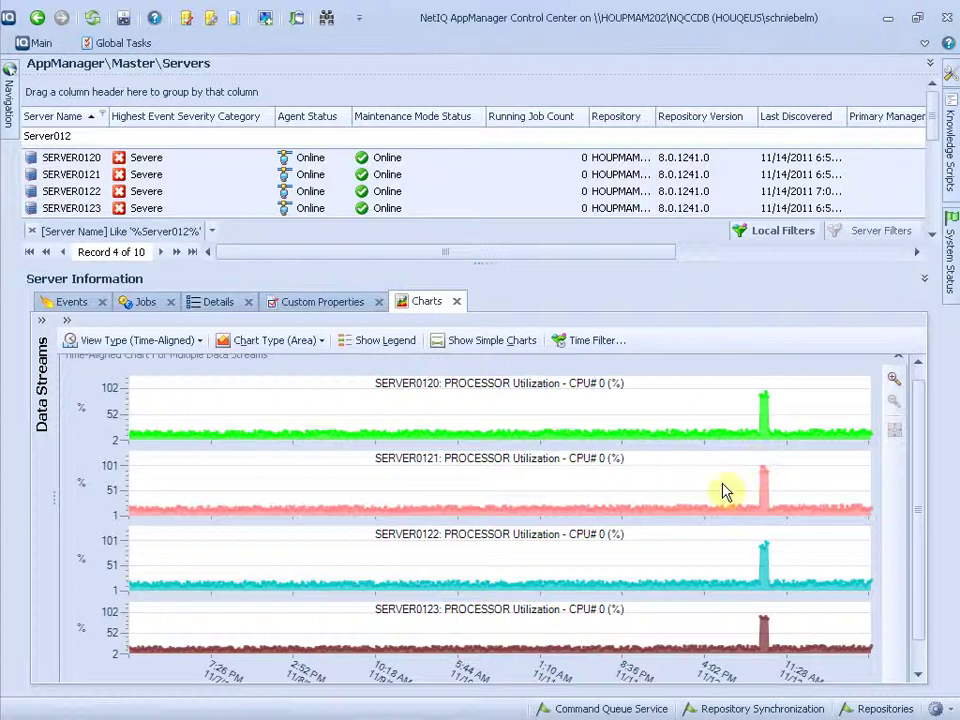
left_click_drag(725, 490, 820, 482)
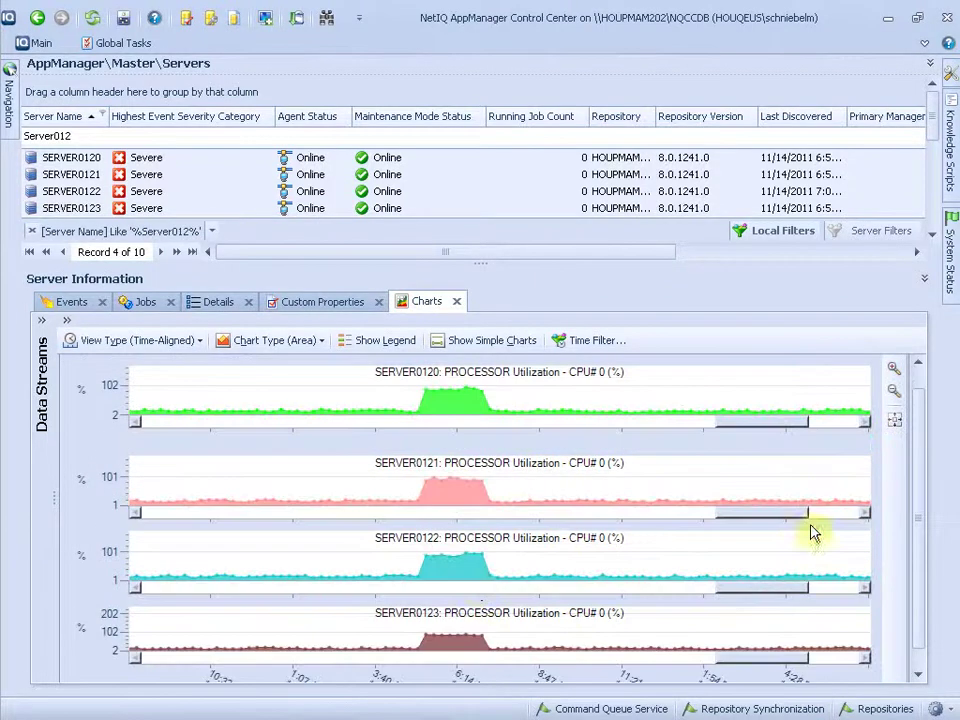
left_click(895, 422)
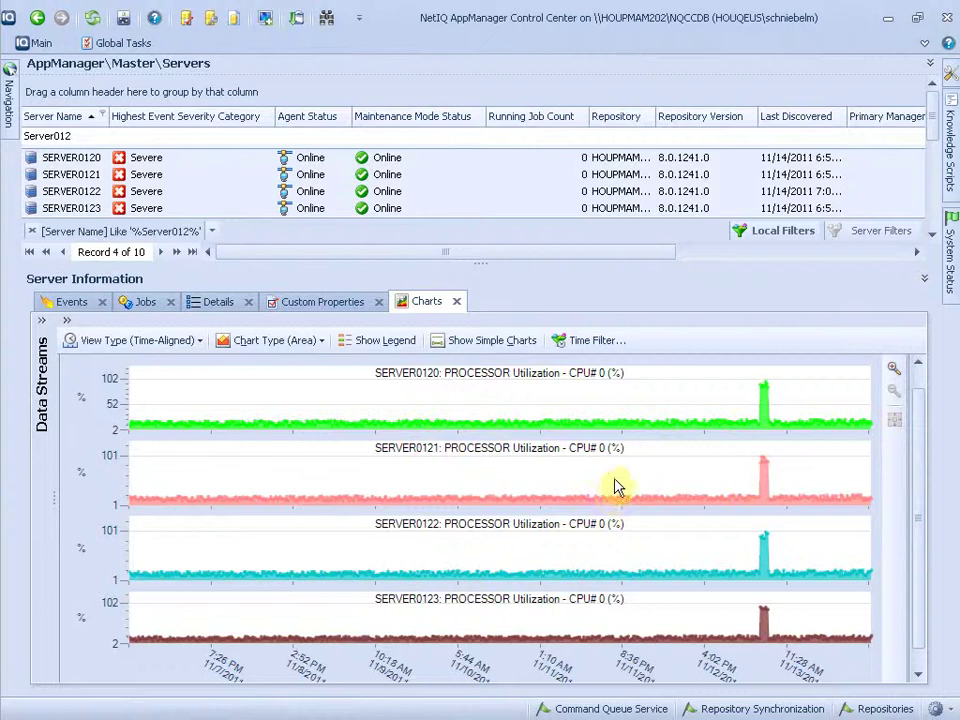
right_click(631, 407)
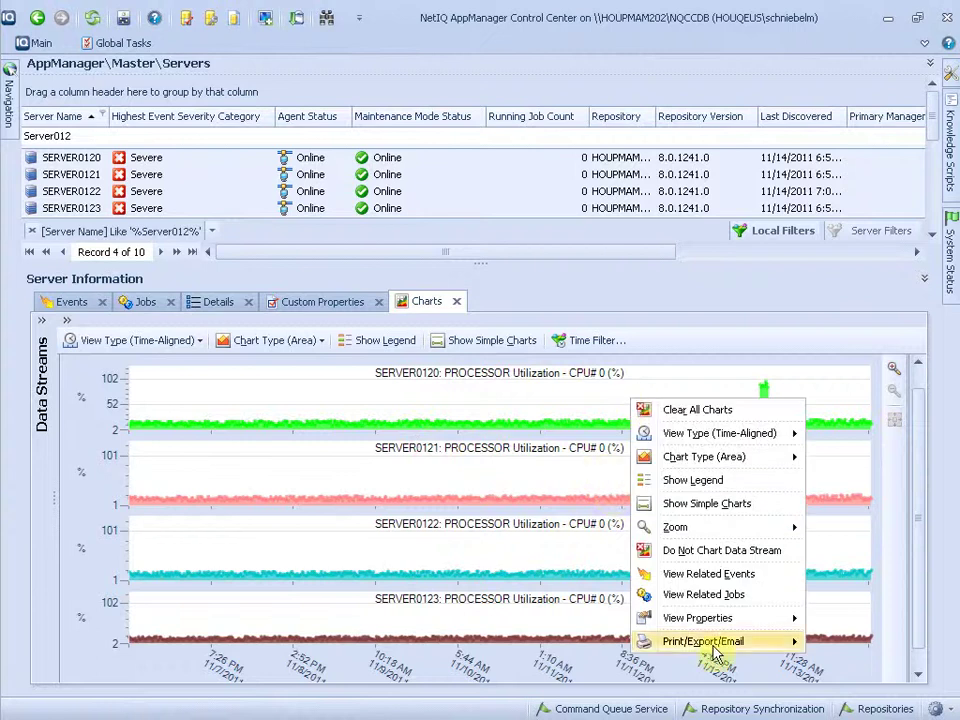
mouse_move(714, 645)
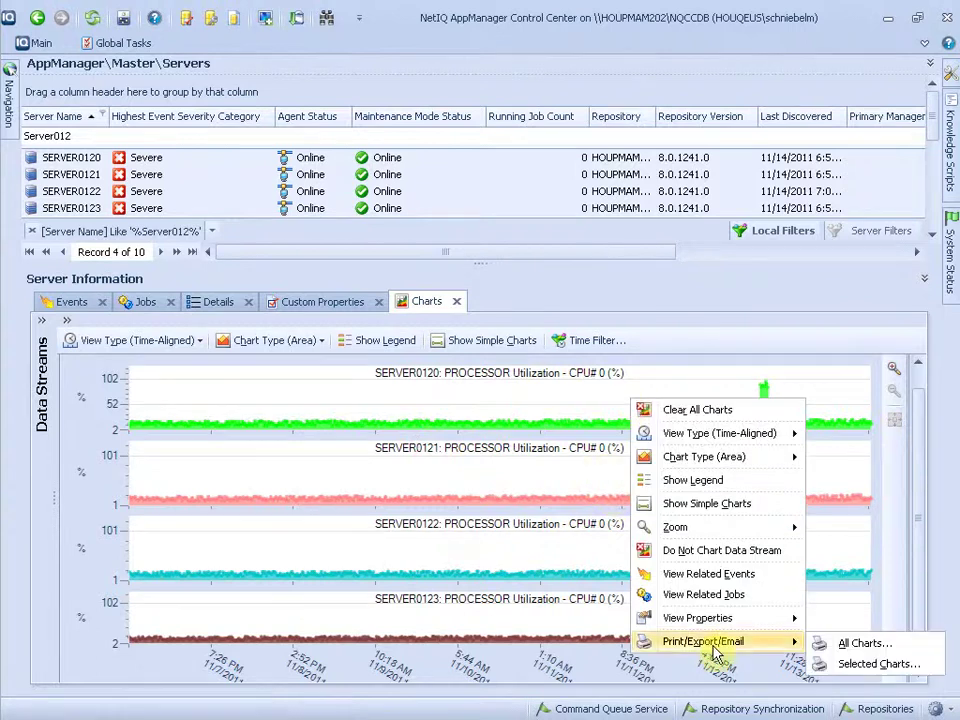
left_click(842, 643)
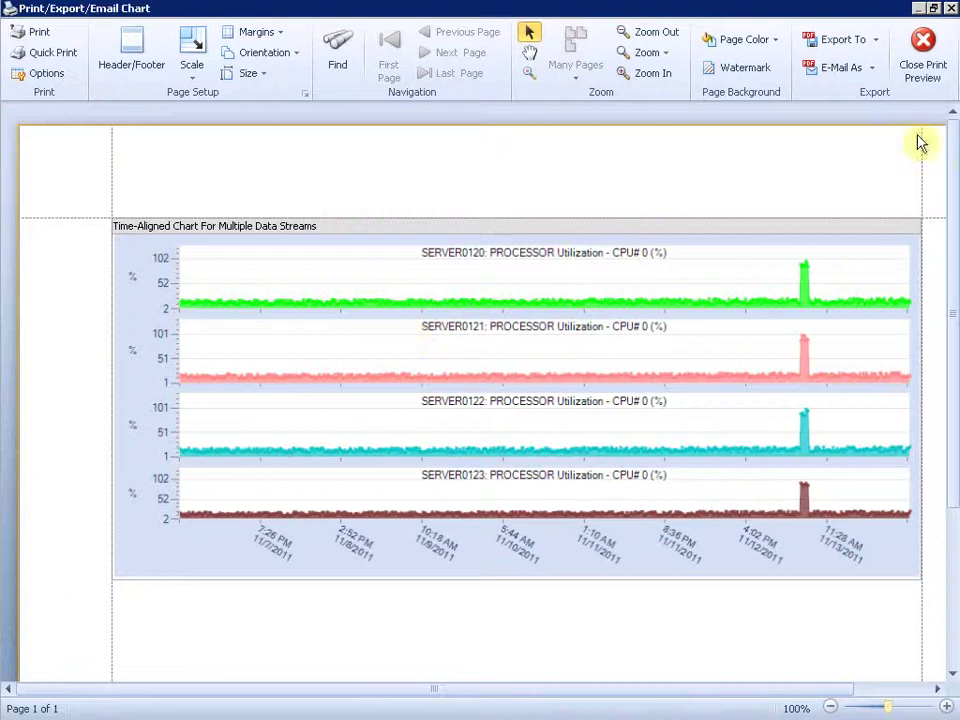
left_click(928, 66)
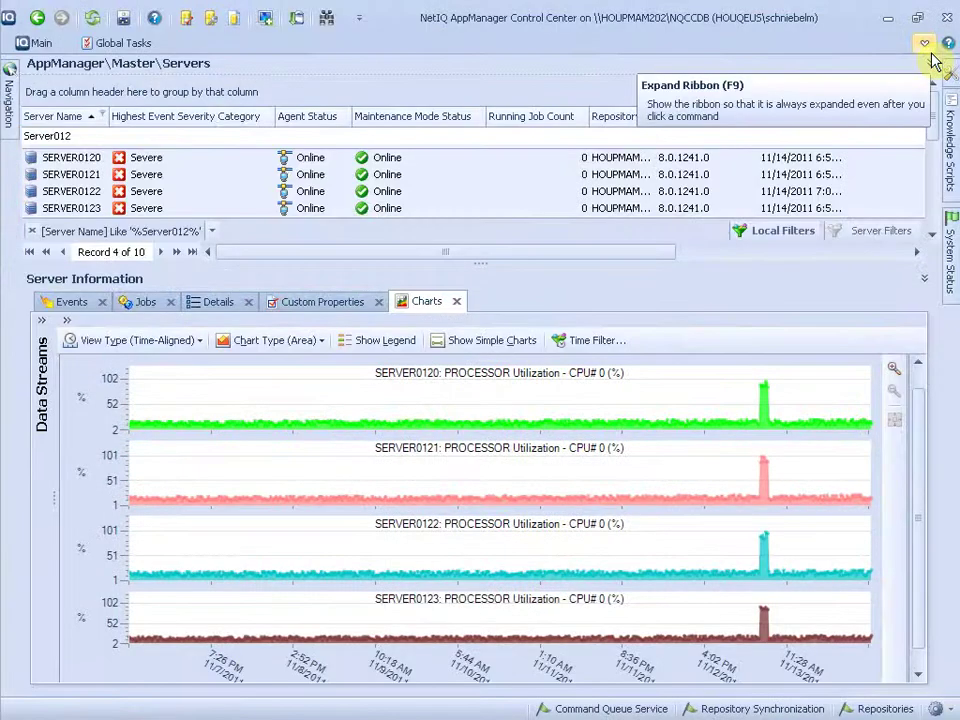
left_click(563, 340)
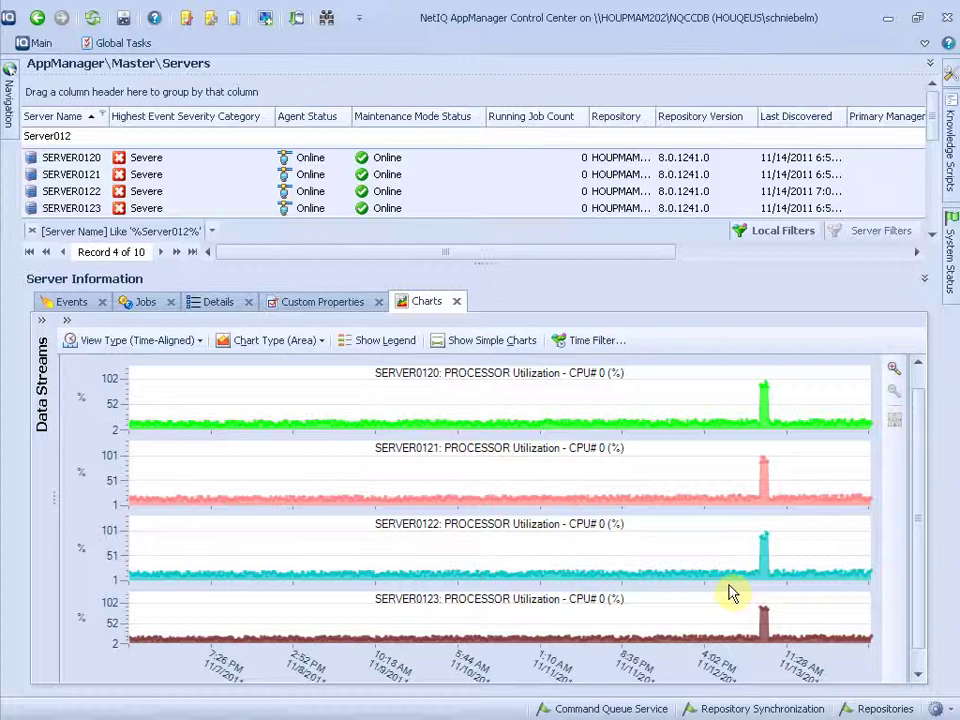
left_click(583, 340)
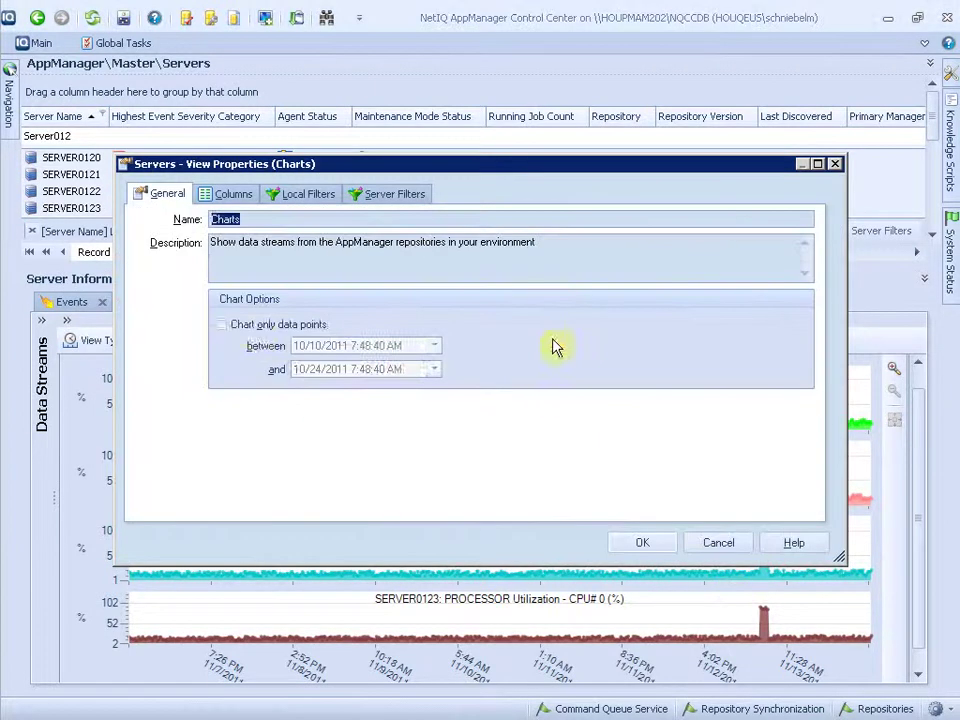
left_click(255, 325)
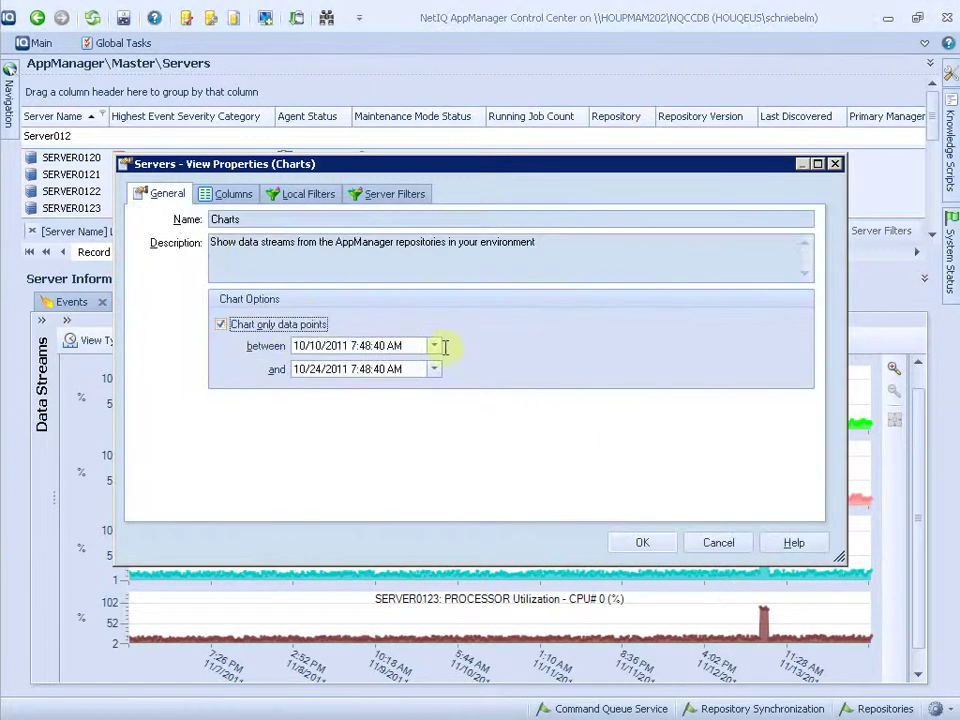
left_click(288, 330)
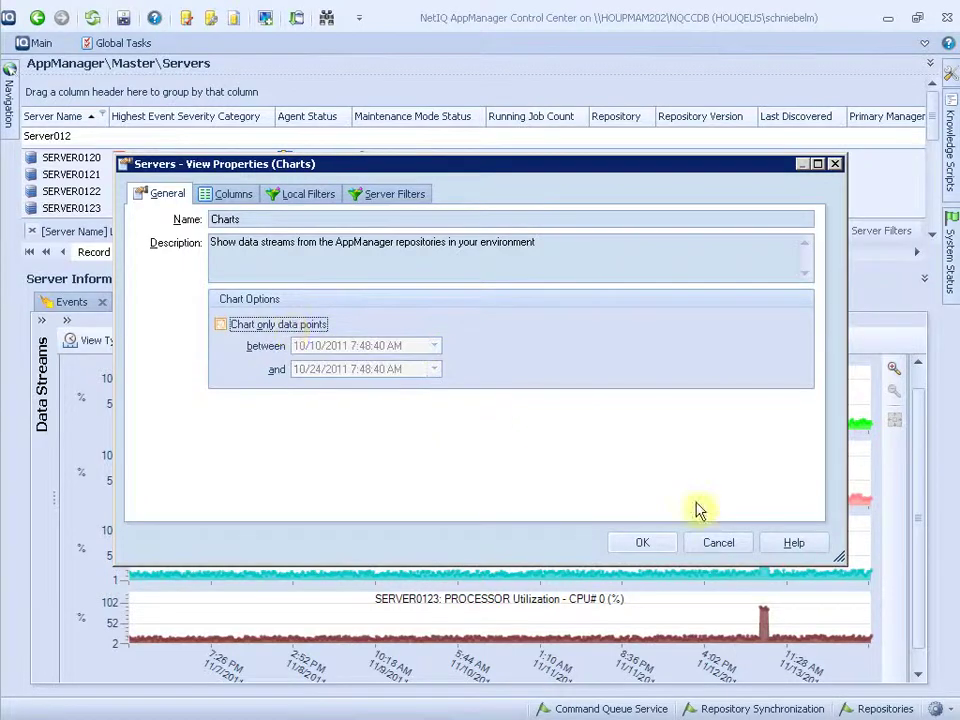
left_click(718, 543)
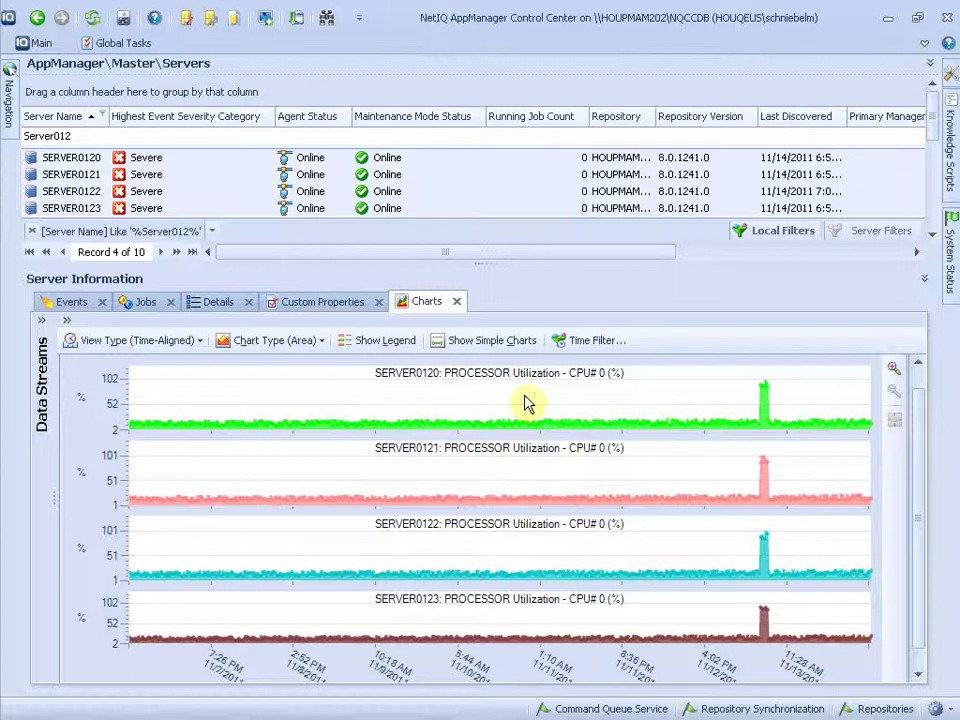